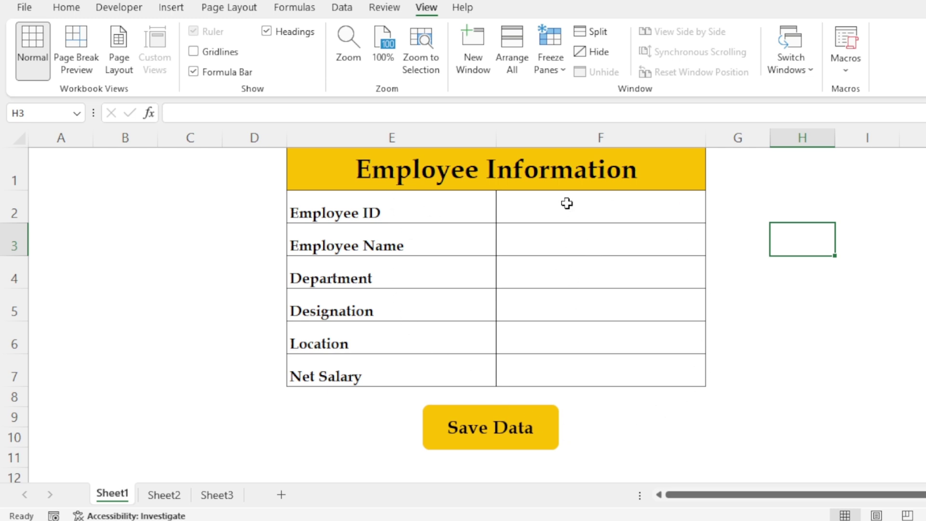
- Check the records on Sheet2, then enter the new employee's ID and name in the Employee Information form on Sheet1
left_click(164, 495)
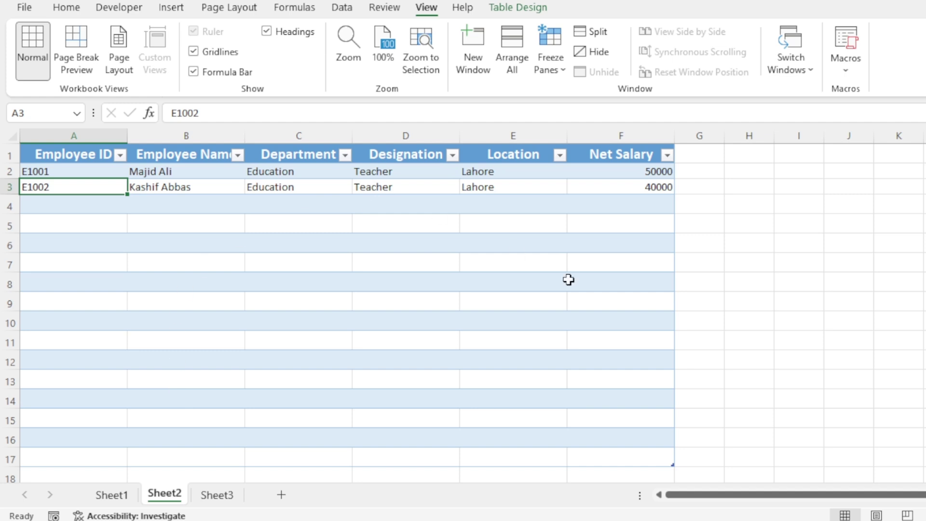
left_click(112, 495)
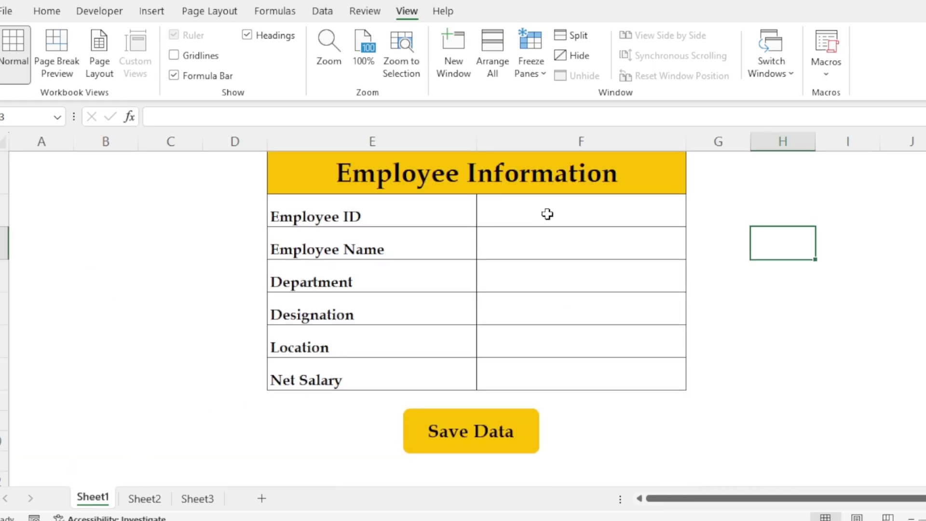
left_click(565, 209)
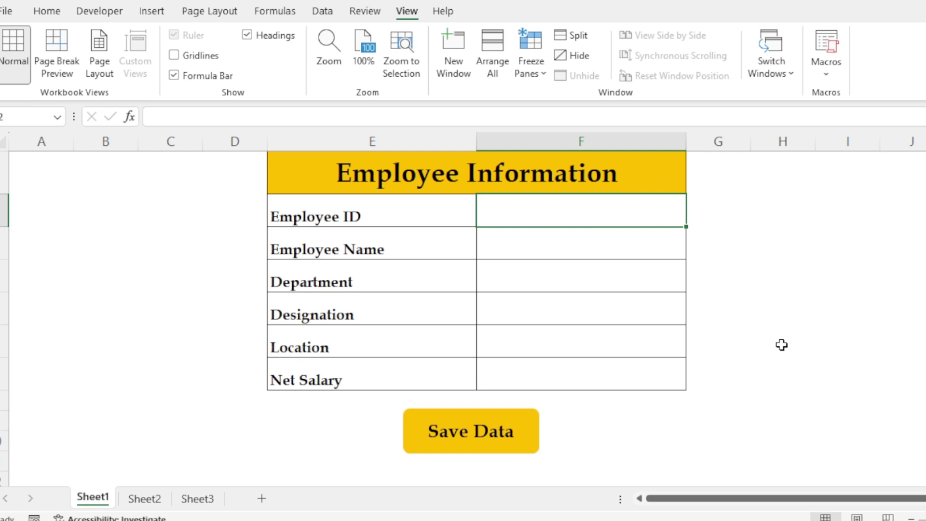
type("E1003")
key("Return")
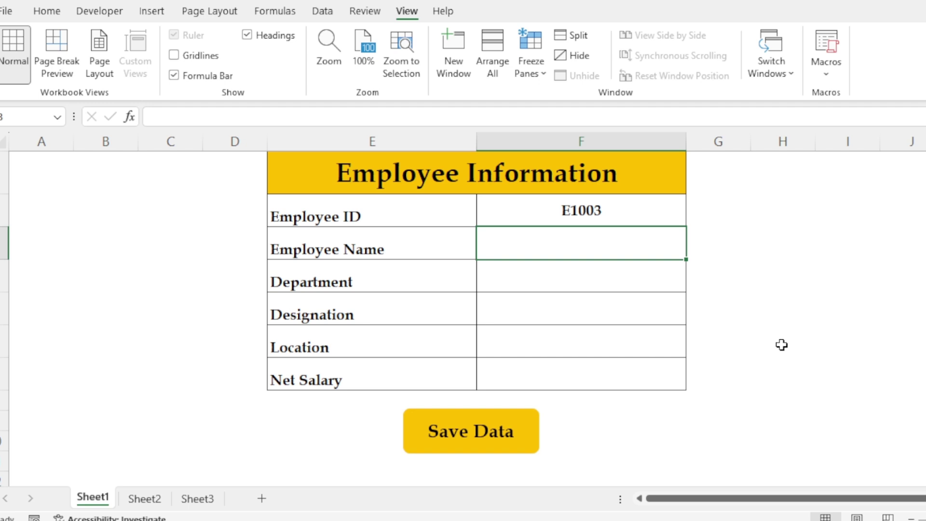
type("Rashid")
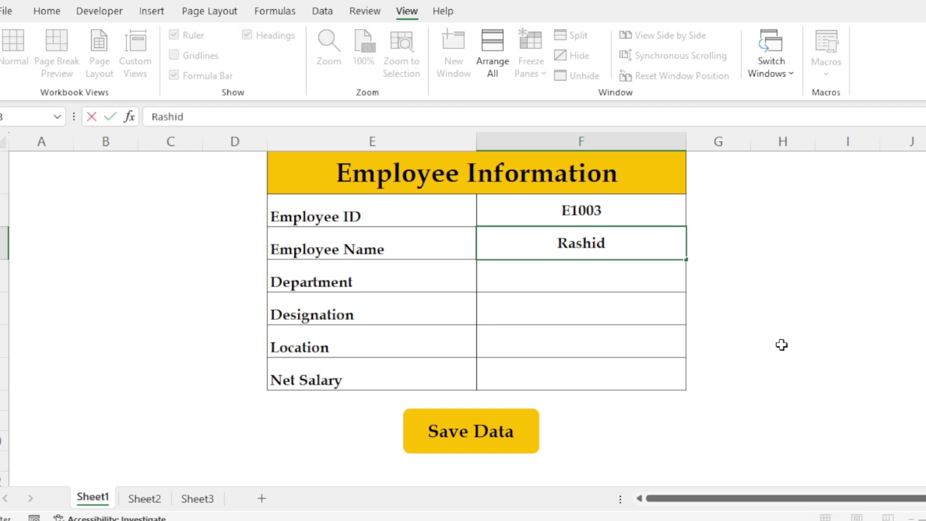
key("Return")
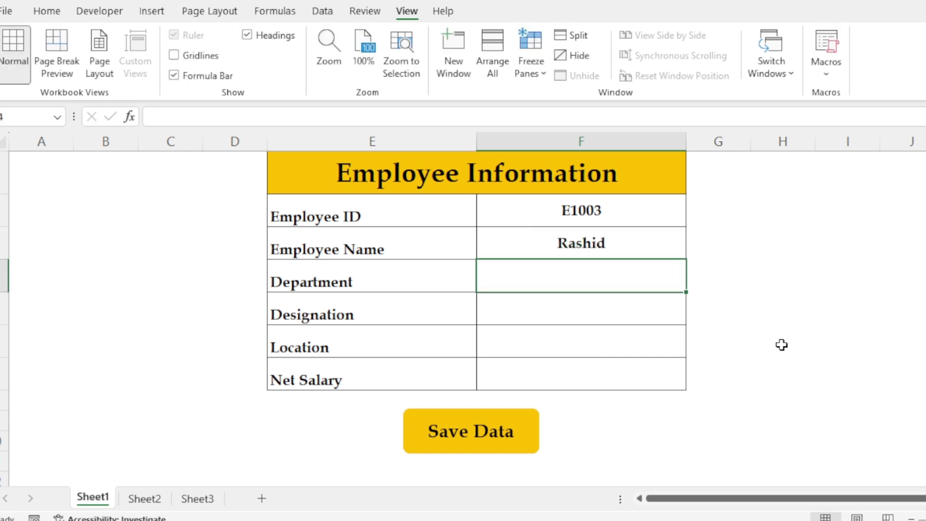
- Complete the form with department Education, designation Teacher, location Kot Addu and net salary 50000, and save the record
type("Educat")
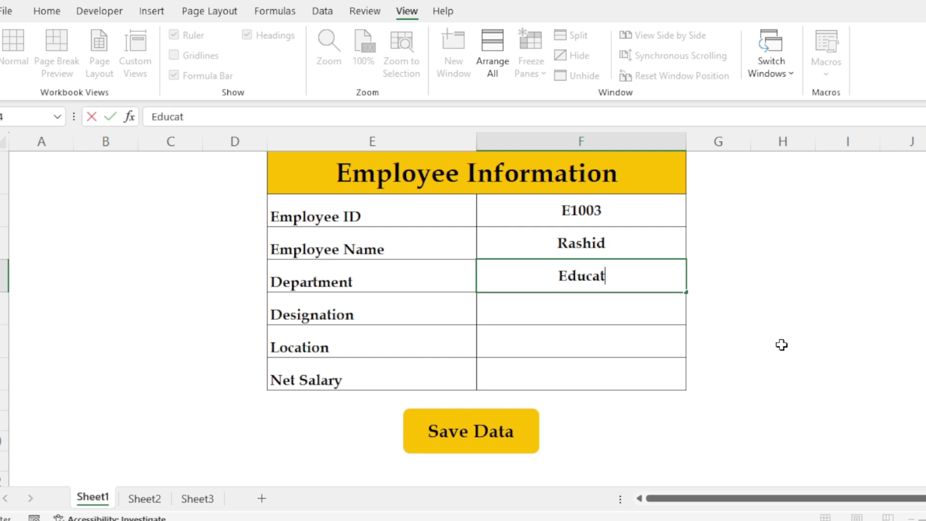
type("ion")
key("Return")
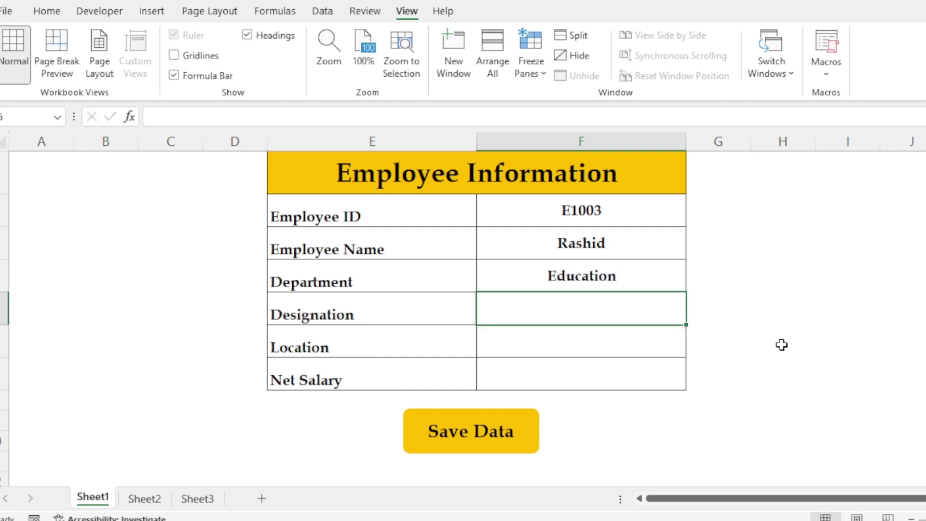
type("Teacher")
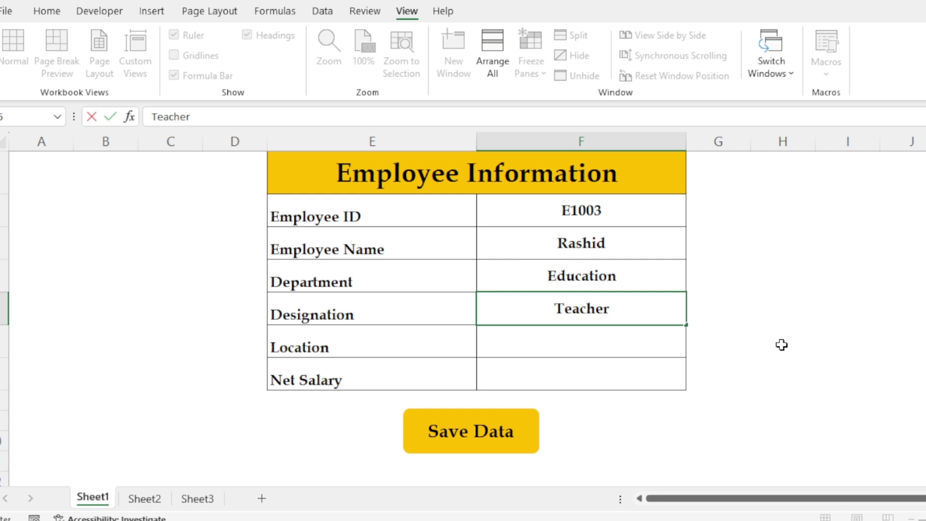
key("Return")
type("Kot Addu")
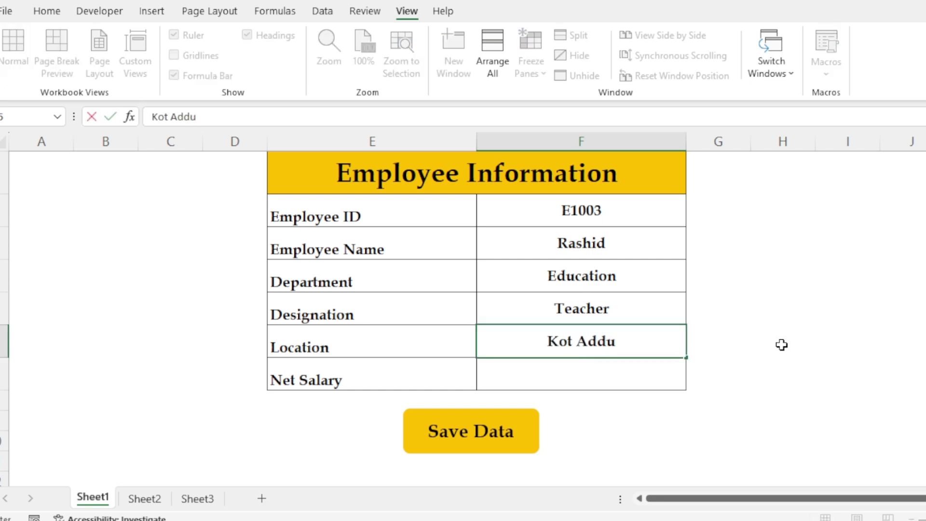
key("Return")
type("50000")
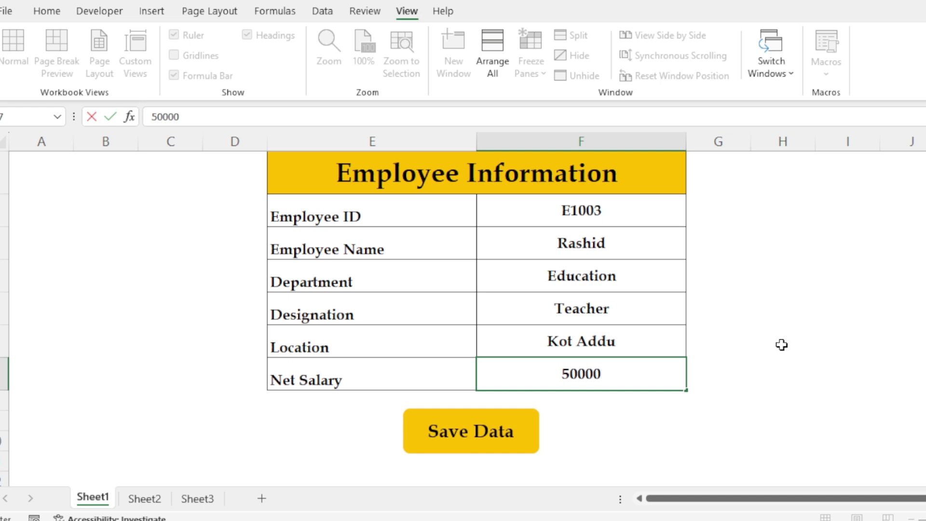
left_click(501, 443)
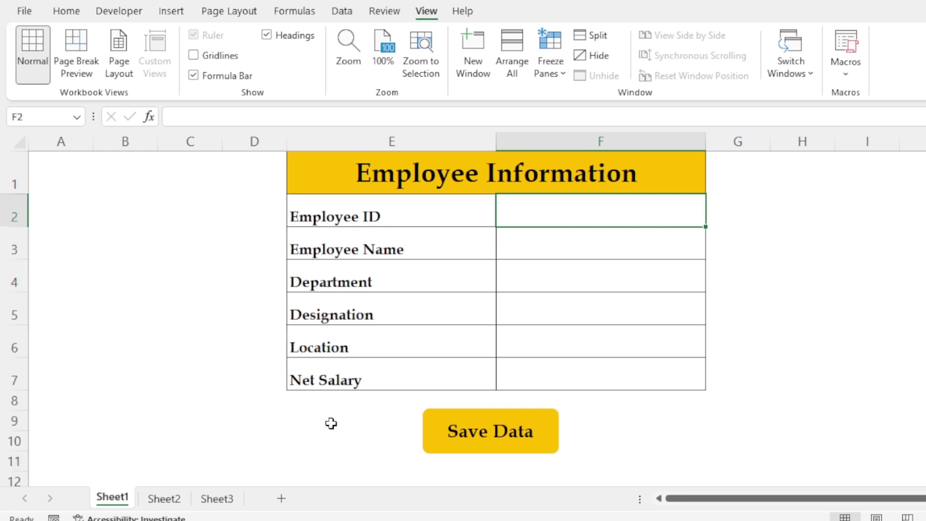
- Examine the saved employee record in the table on Sheet2 and return to the form on Sheet1
left_click(152, 499)
left_click_drag(63, 207, 604, 207)
left_click(347, 247)
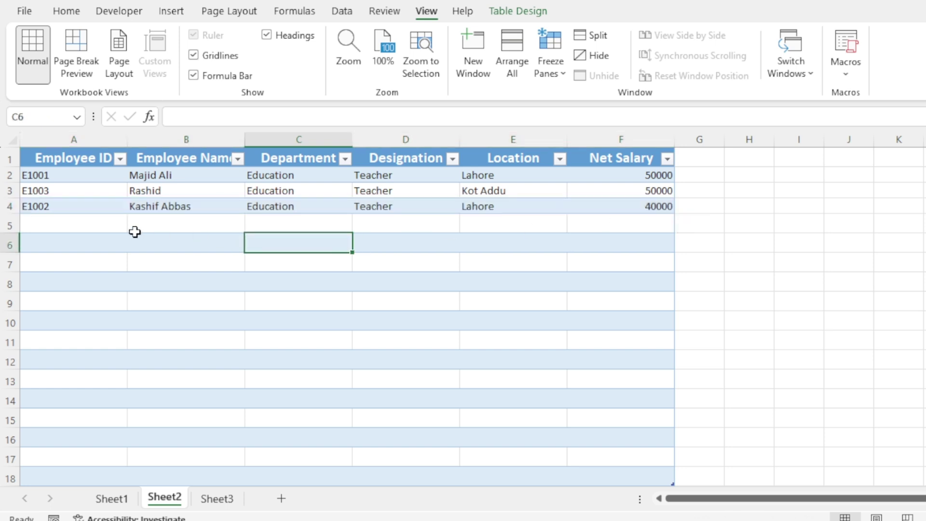
left_click(79, 221)
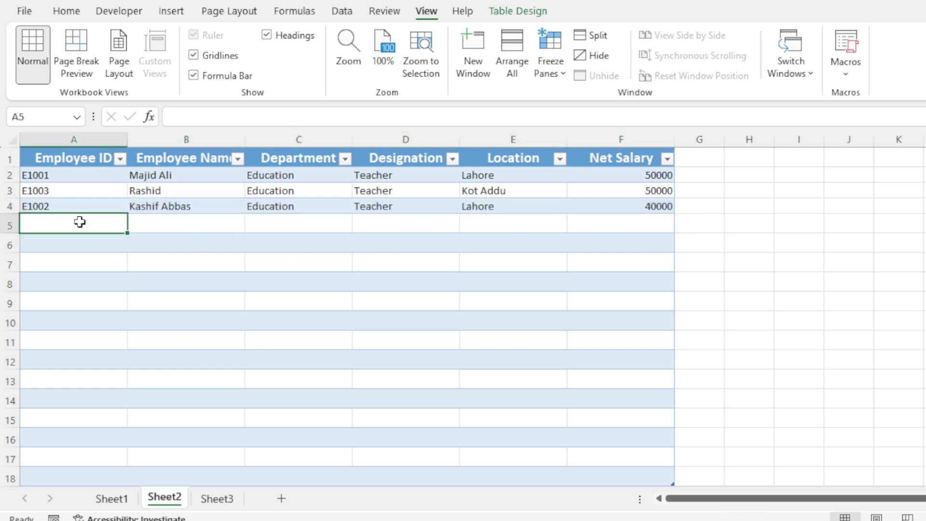
left_click(113, 501)
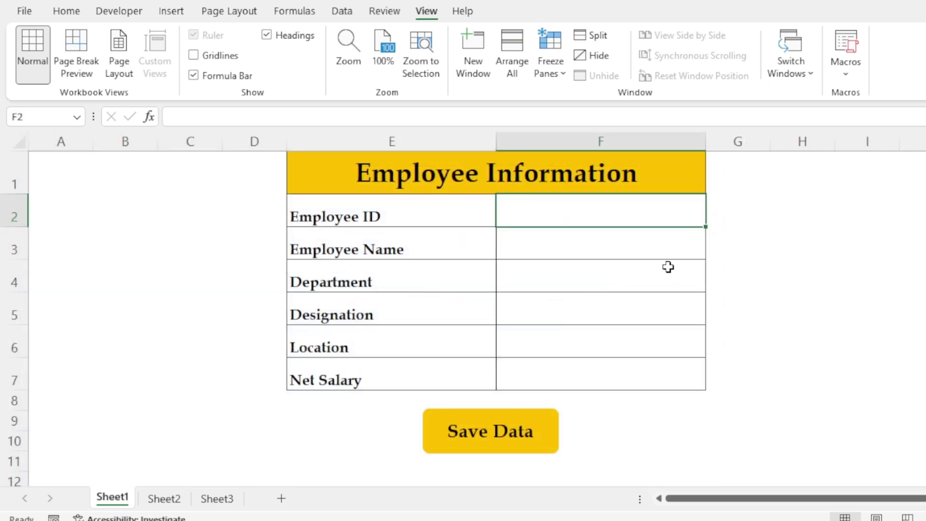
left_click(743, 282)
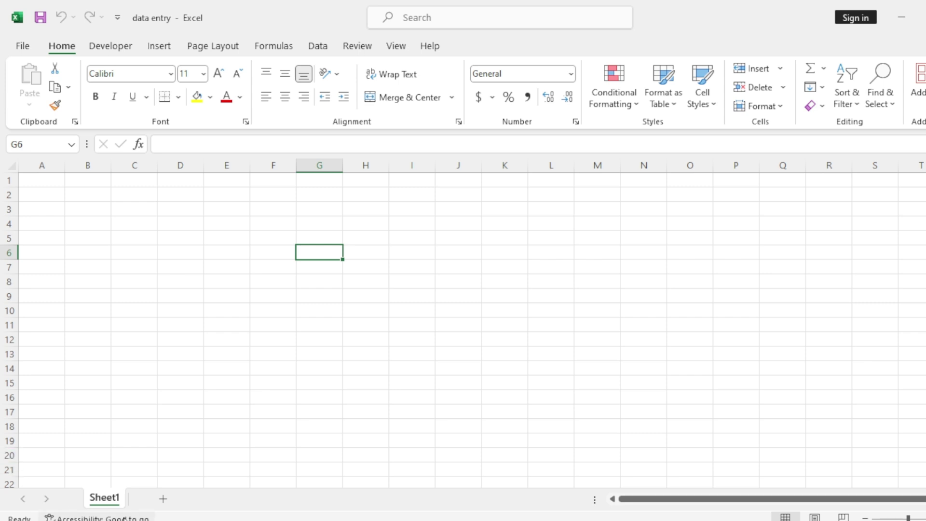
- Add two new worksheets to the data entry workbook and return to Sheet1
left_click(163, 500)
left_click(211, 500)
left_click(110, 506)
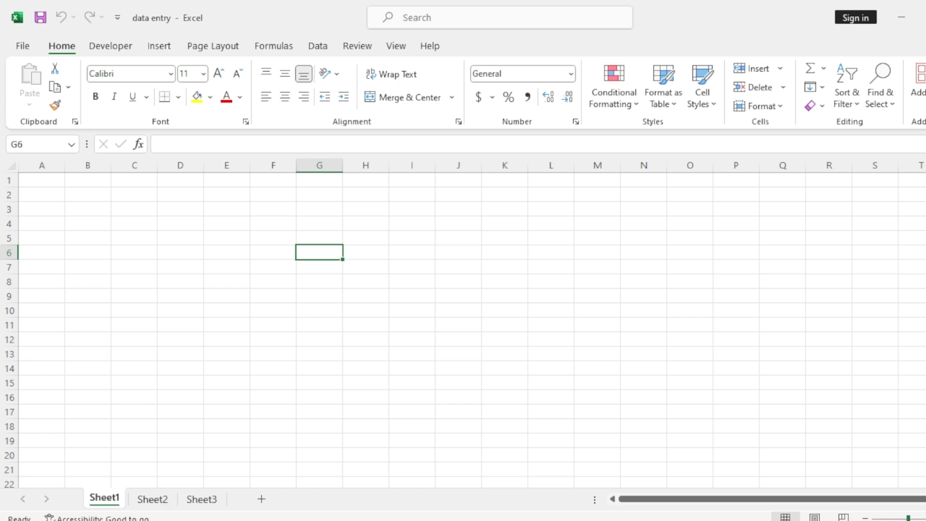
- Widen columns E and F equally and increase the height of row 1 on Sheet1
scroll(370, 275, "up", 3)
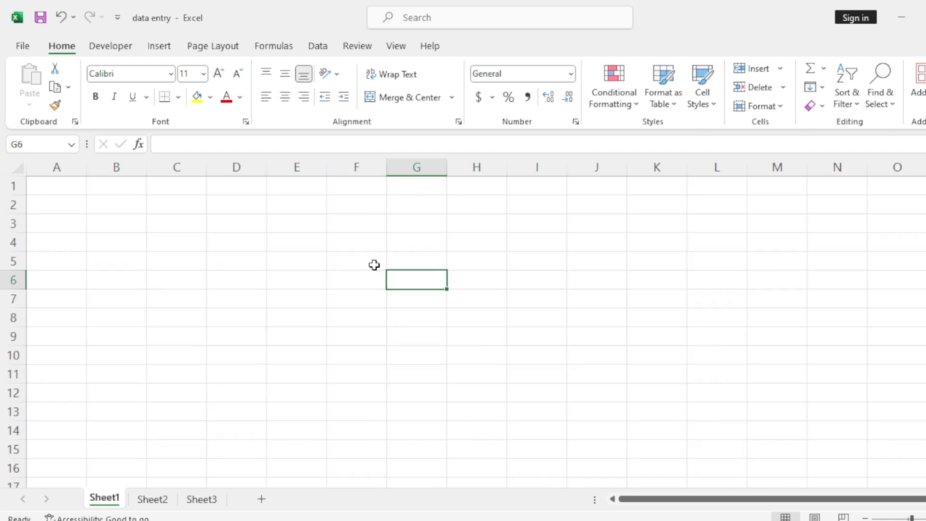
left_click(290, 211)
left_click(309, 188)
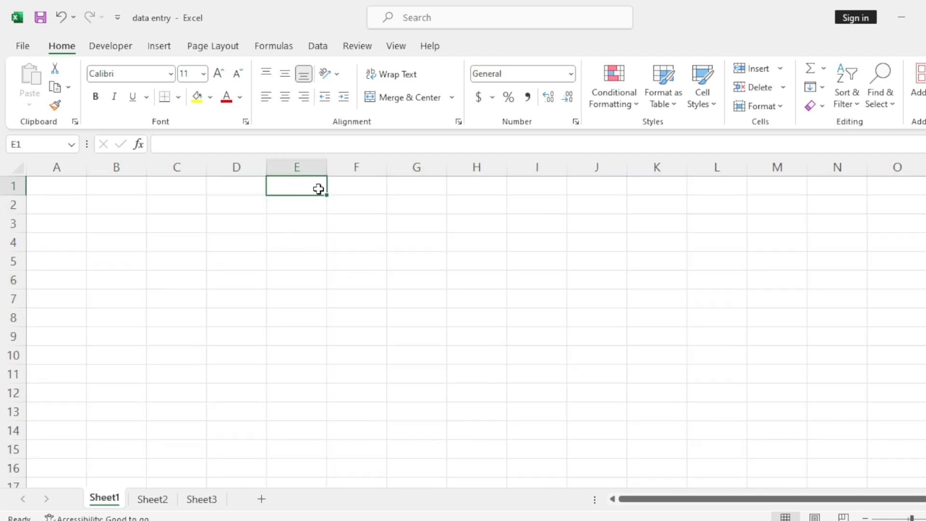
left_click(368, 188)
left_click_drag(302, 174, 438, 189)
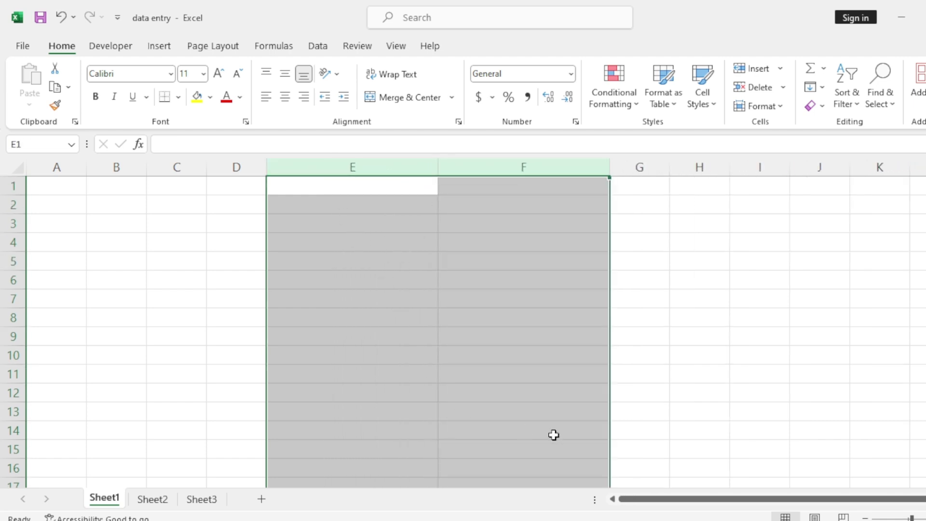
left_click(357, 336)
left_click(348, 186)
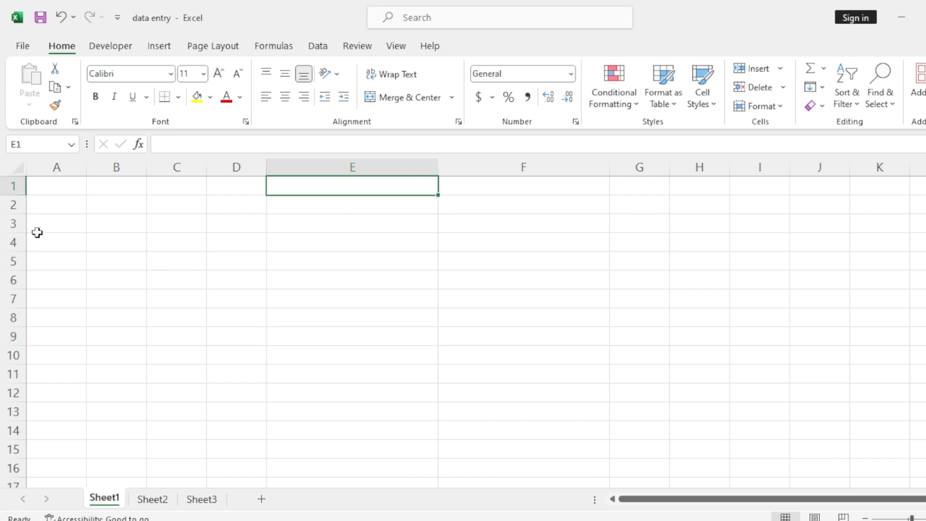
left_click_drag(17, 195, 18, 215)
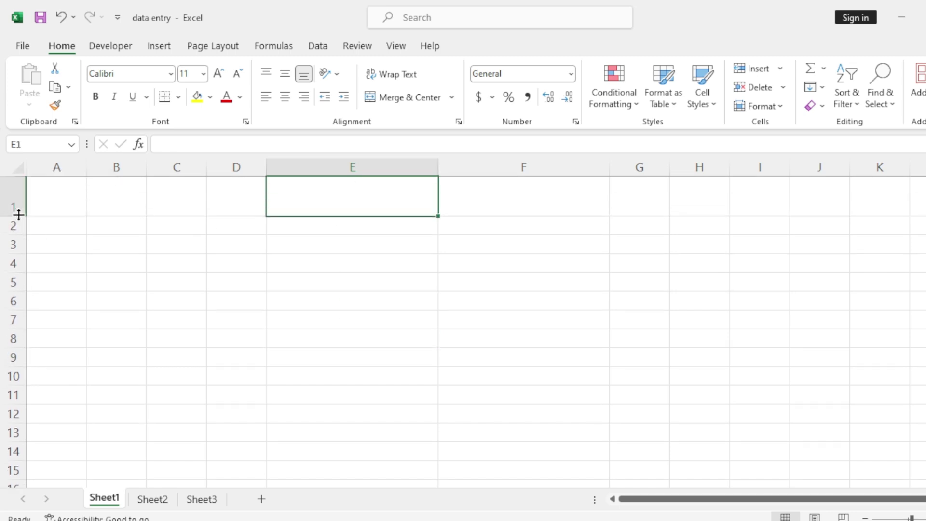
- Merge and center cells E1:F1 and enter the title "Employee Information"
left_click_drag(308, 189, 499, 191)
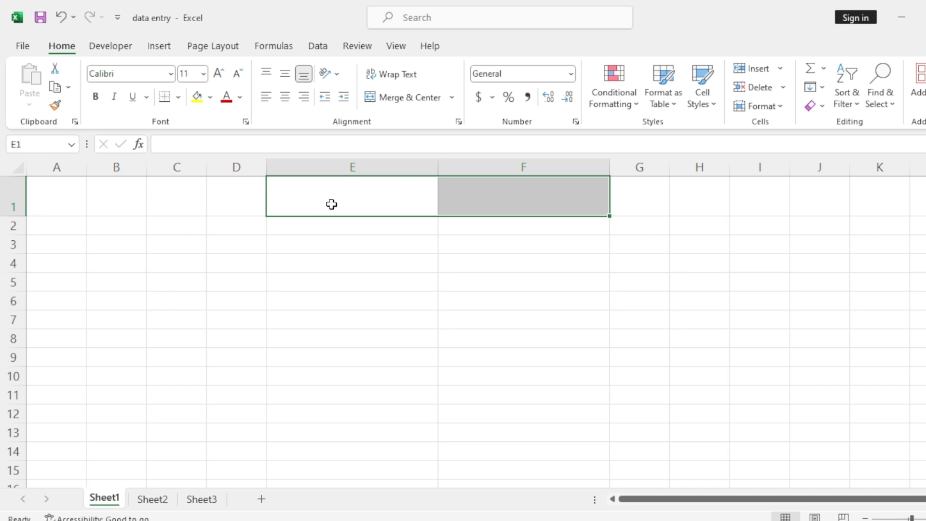
left_click(425, 98)
left_click(473, 285)
left_click(465, 202)
type("Em")
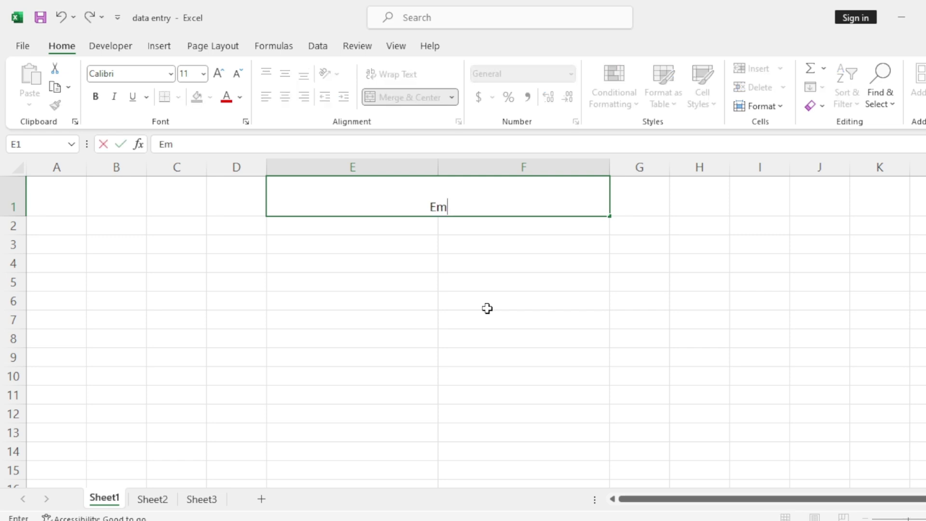
type("ployee Information")
left_click(481, 333)
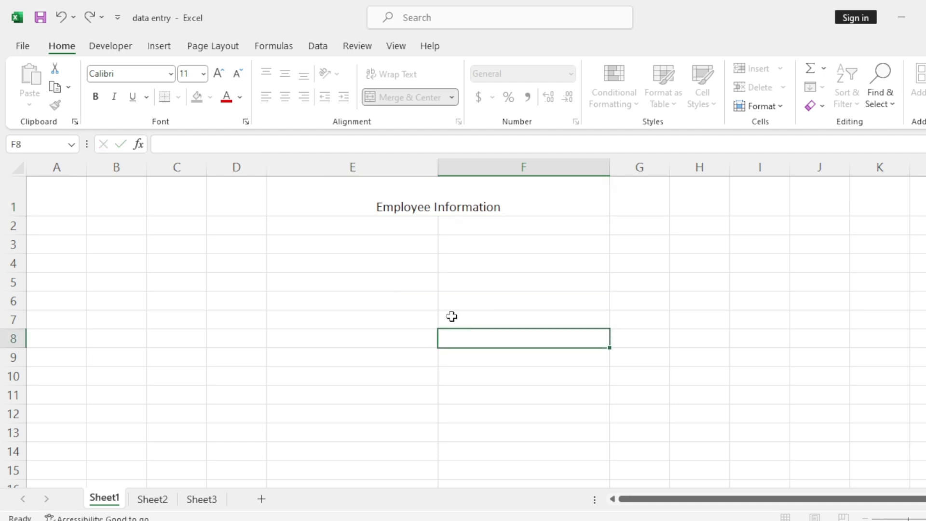
- Enter the field labels "Employee ID" in E2 and "Employee Name" in E3
left_click(390, 228)
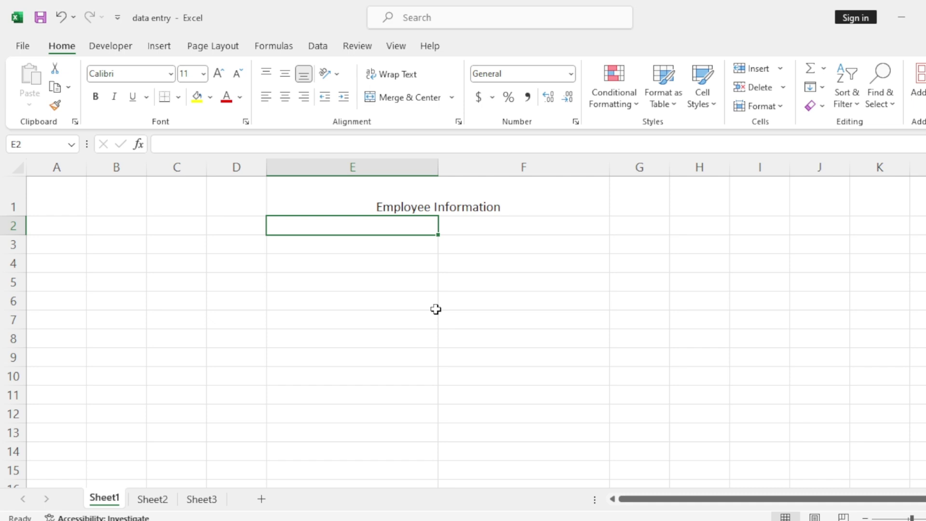
type("Employee ")
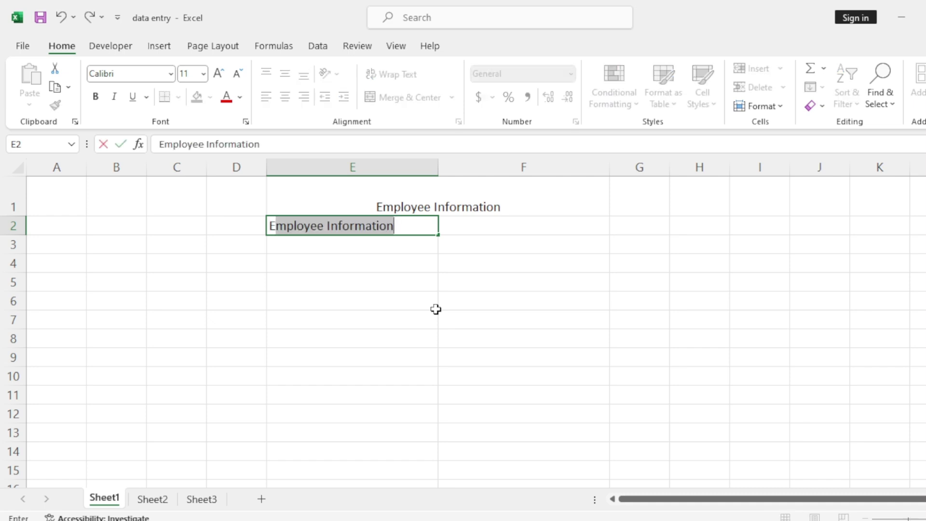
type("ID")
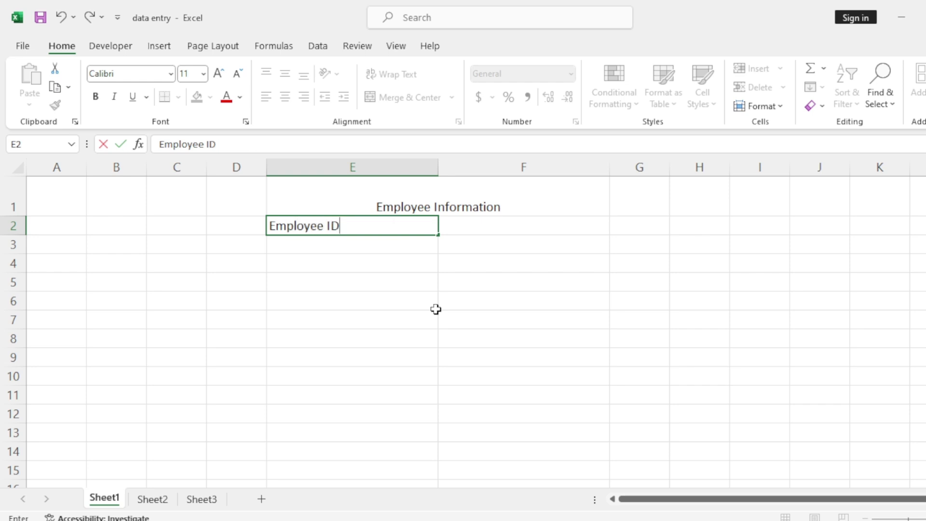
key("Return")
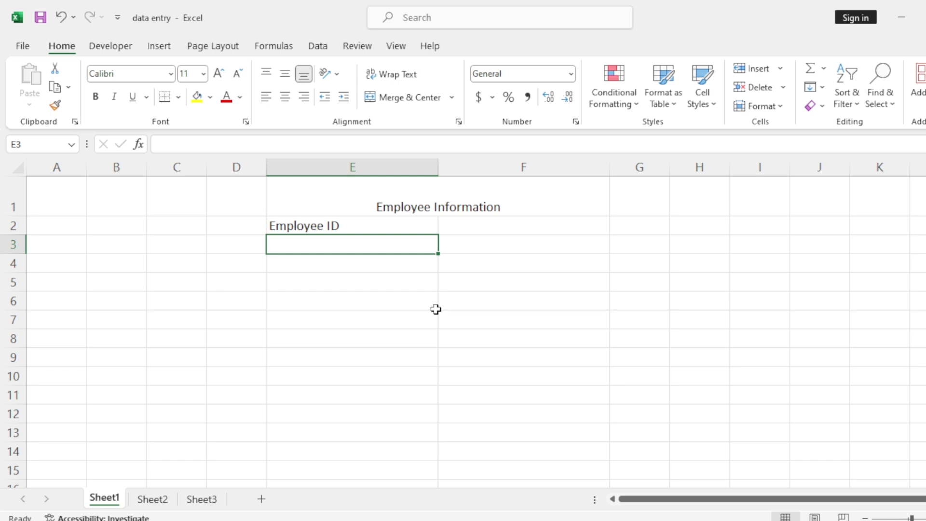
type("Employee ")
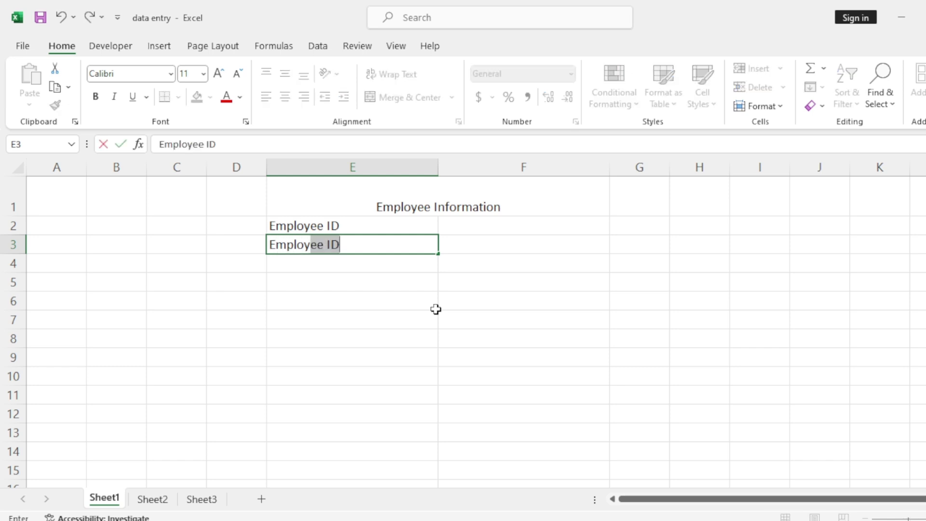
type("Name")
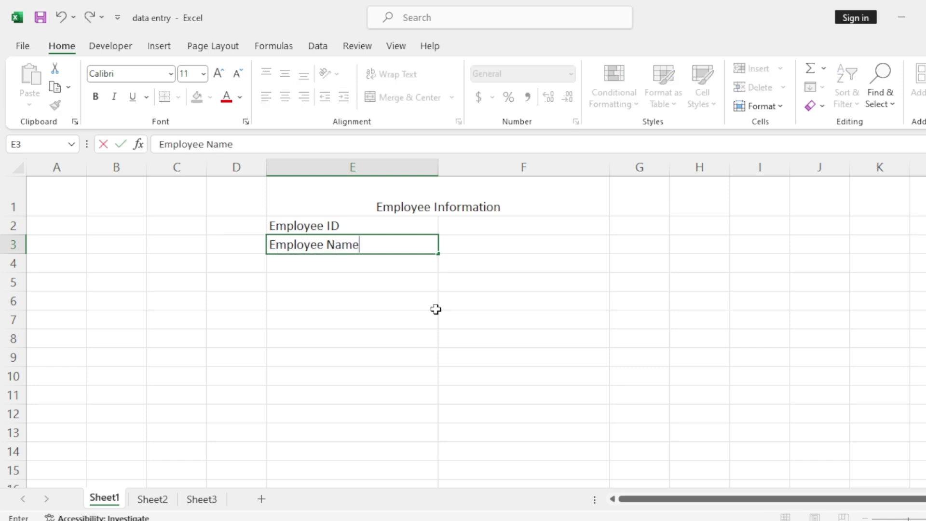
key("Return")
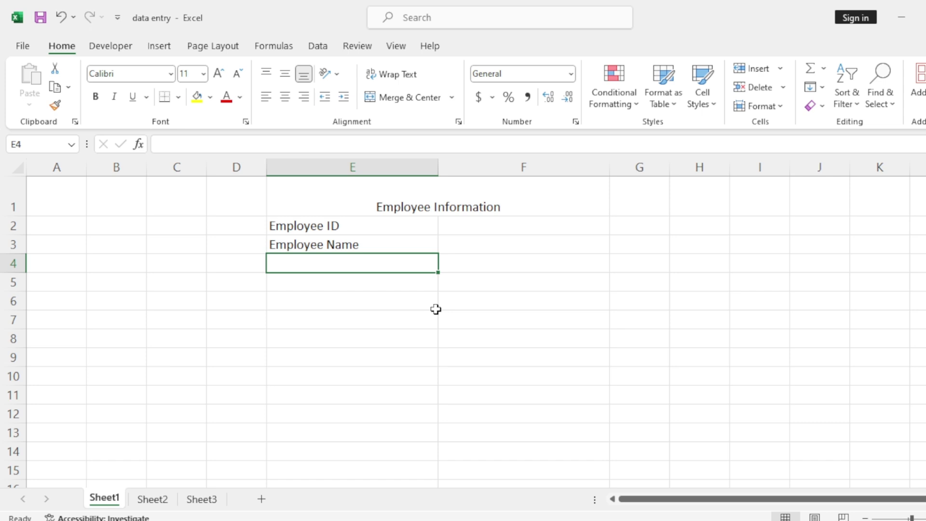
- Enter the field labels "Department" in E4 and "Designation" in E5
type("Department")
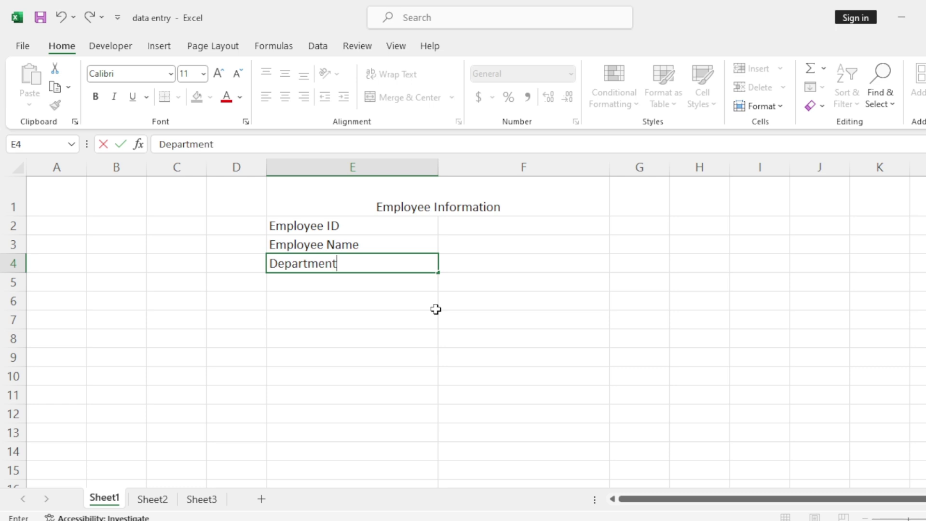
key("Return")
type("Deis")
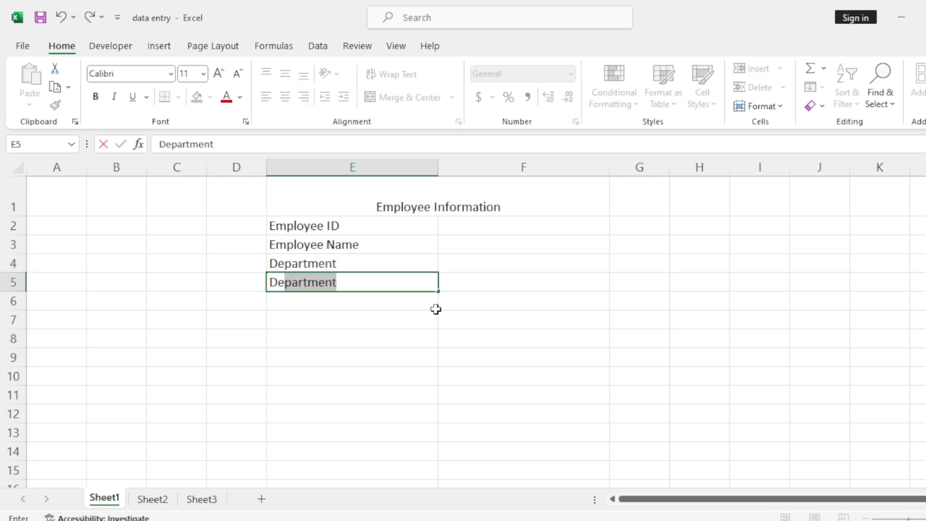
key("BackSpace")
key("BackSpace")
type("signation")
key("Return")
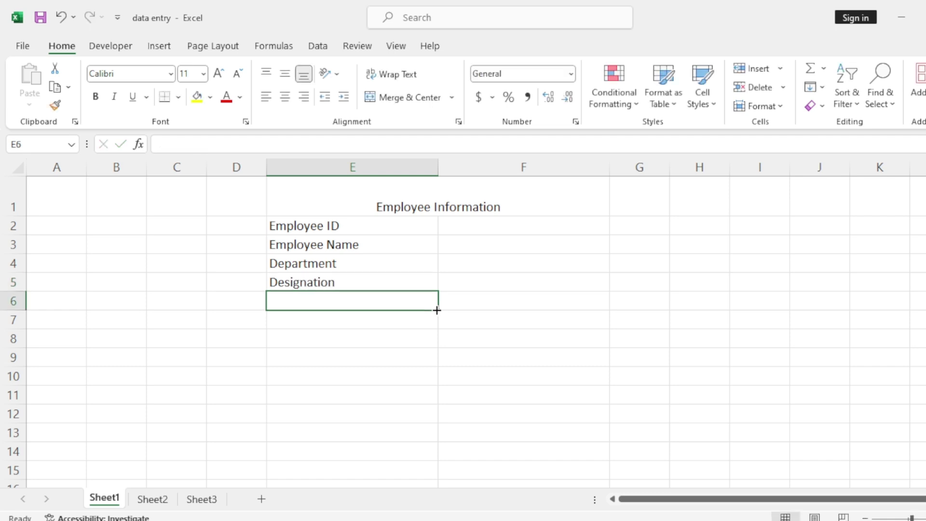
- Enter the field labels "Location" in E6 and "Net Salary" in E7
type("Location")
key("Return")
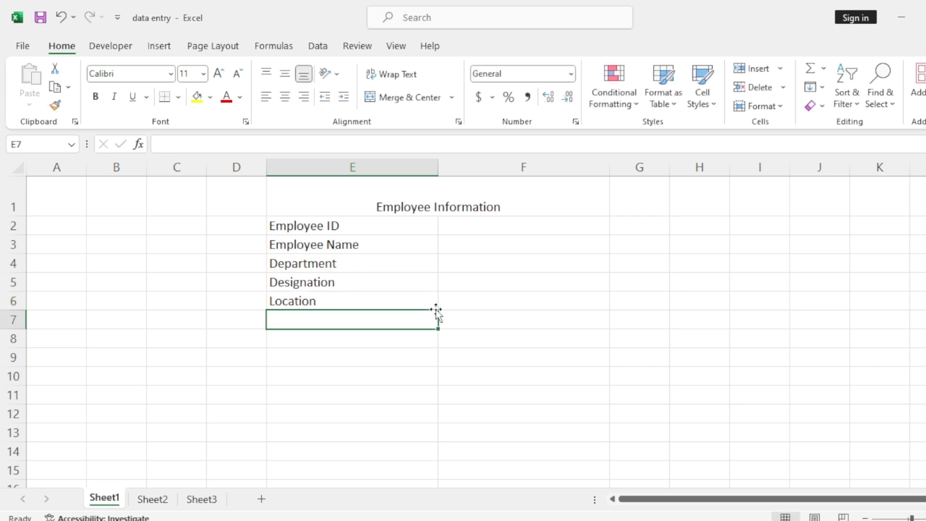
type("Net S")
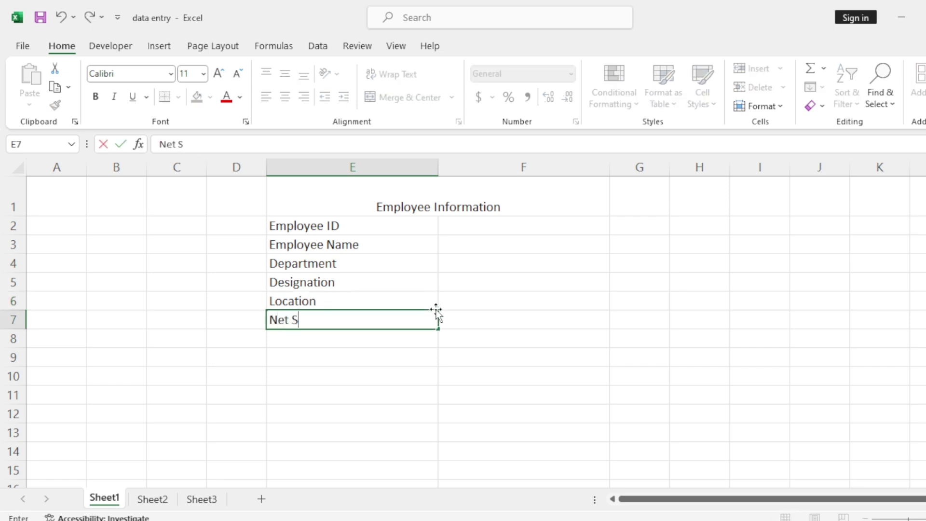
type("alry")
left_click(527, 348)
left_click(345, 323)
double_click(308, 322)
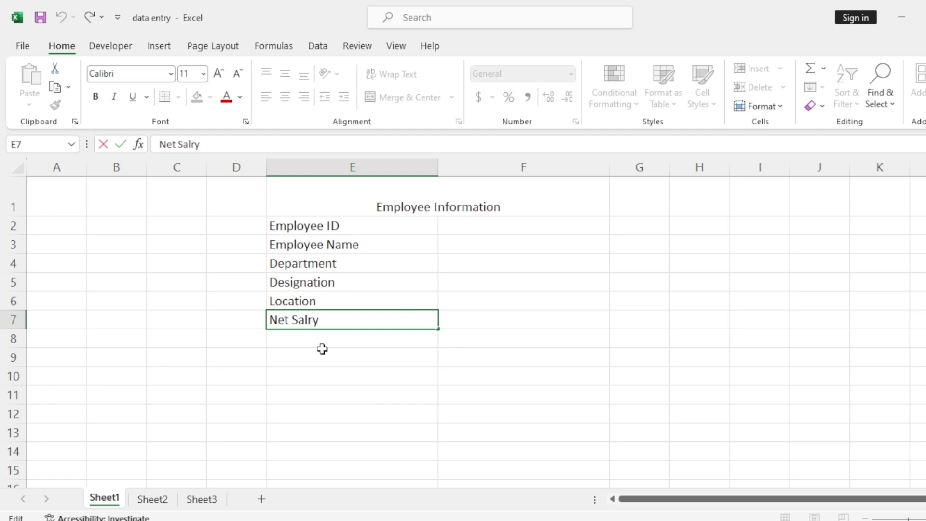
type("a")
left_click(475, 356)
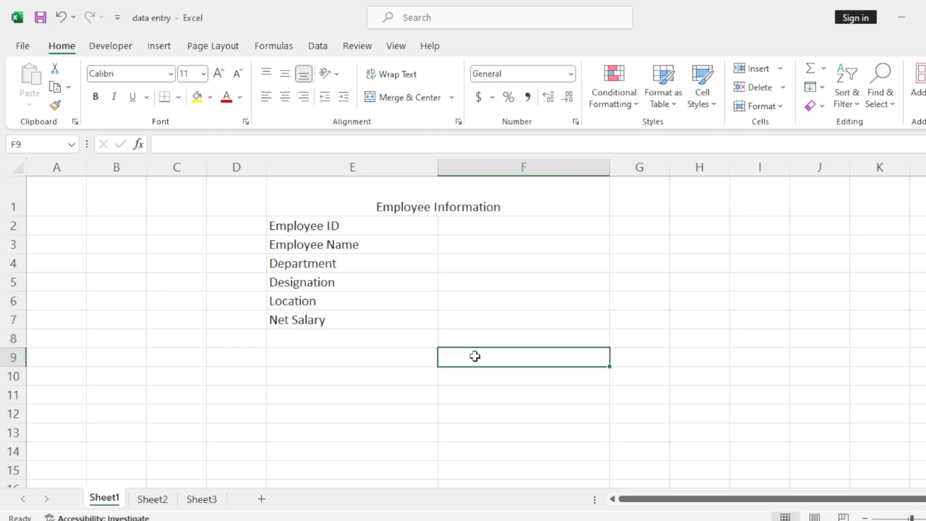
- Increase the height of rows 2 to 7 equally on Sheet1
left_click_drag(12, 230, 14, 341)
left_click(51, 282)
left_click_drag(17, 225, 24, 314)
left_click_drag(18, 237, 18, 248)
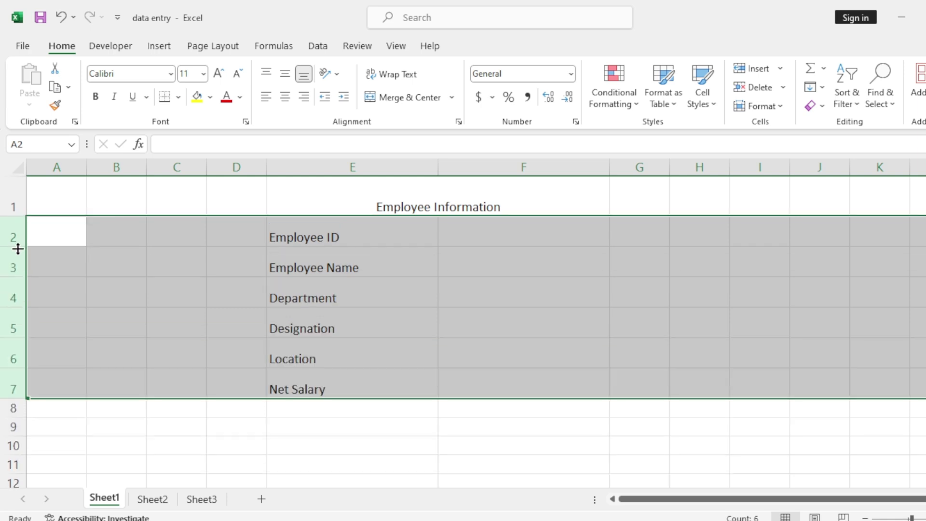
left_click(466, 326)
- Format the Employee Information title as bold Book Antiqua at size 20, vertically centered in its cell
left_click(467, 206)
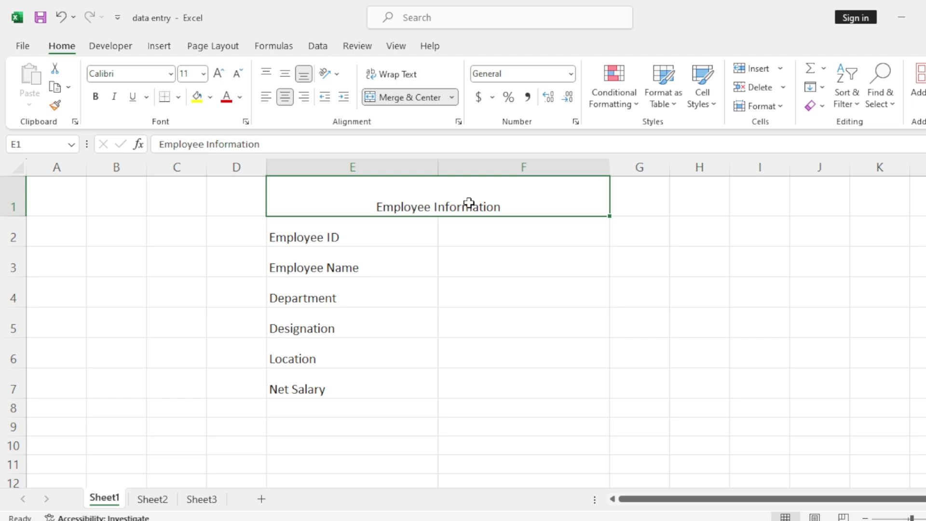
left_click(285, 75)
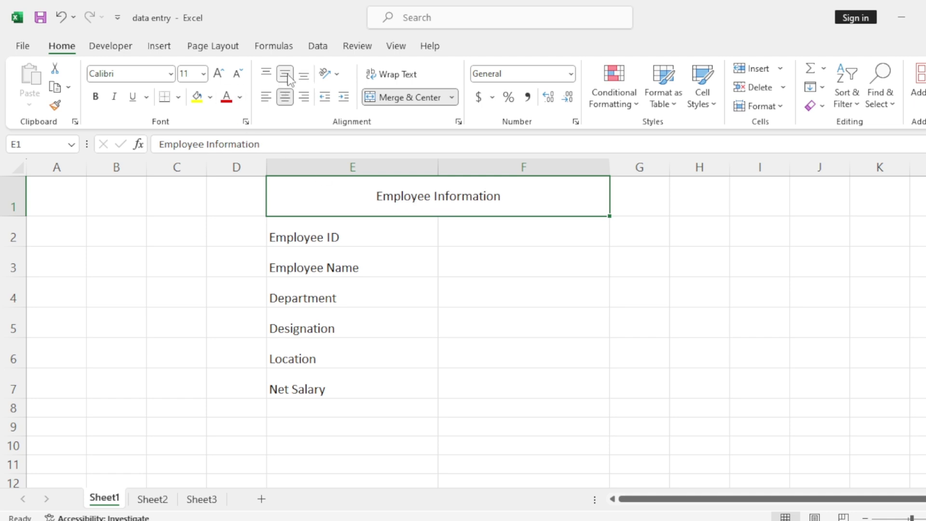
left_click(171, 74)
type("Book Antiqua")
key("Return")
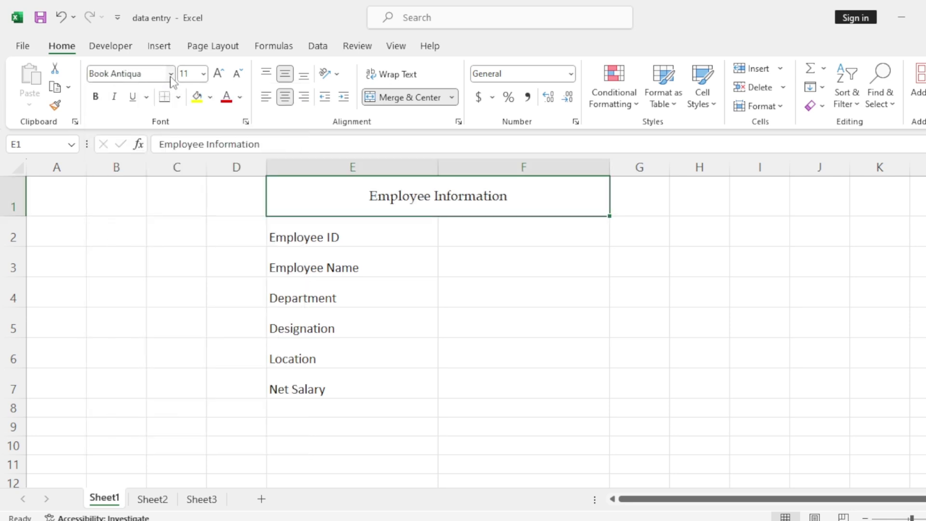
double_click(218, 75)
left_click(219, 76)
left_click(219, 75)
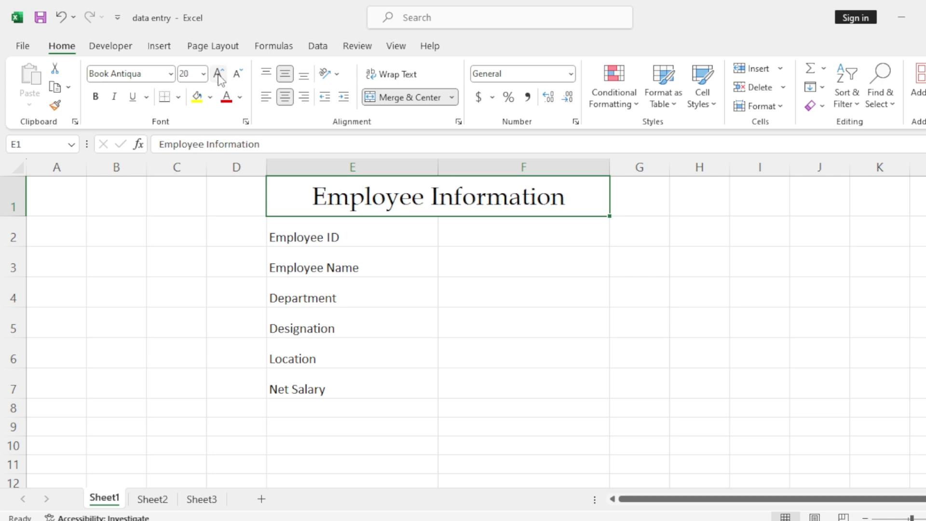
key("ctrl+b")
- Set the form cells E2:F7 to bold Book Antiqua
left_click_drag(357, 241, 482, 384)
left_click(170, 77)
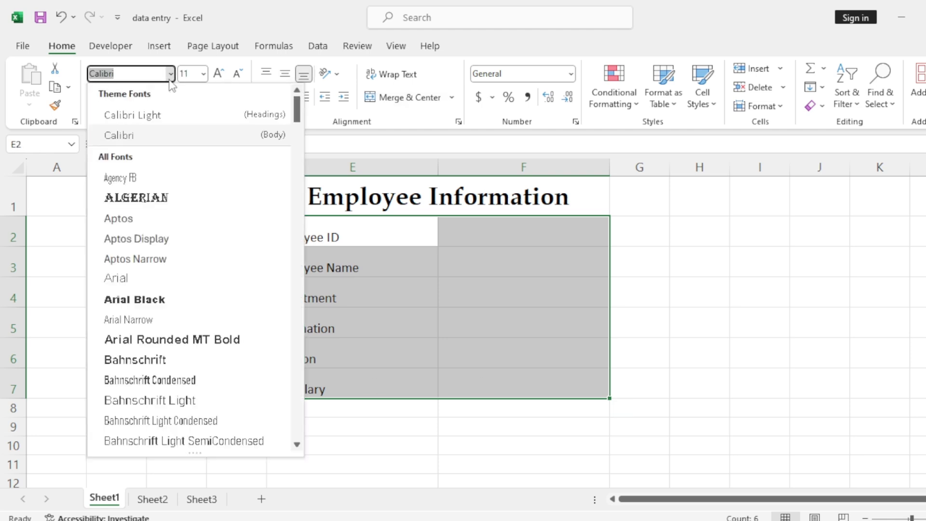
type("Book Antiqua")
key("Return")
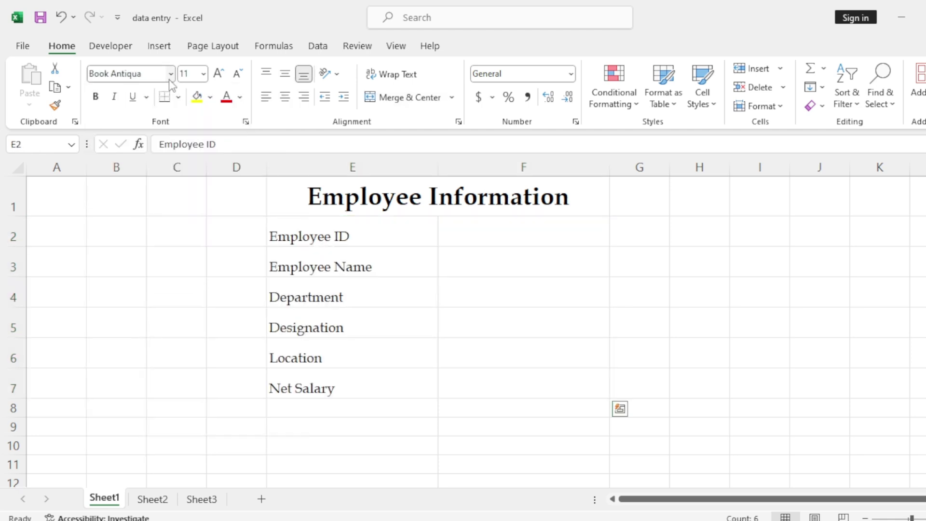
key("ctrl+b")
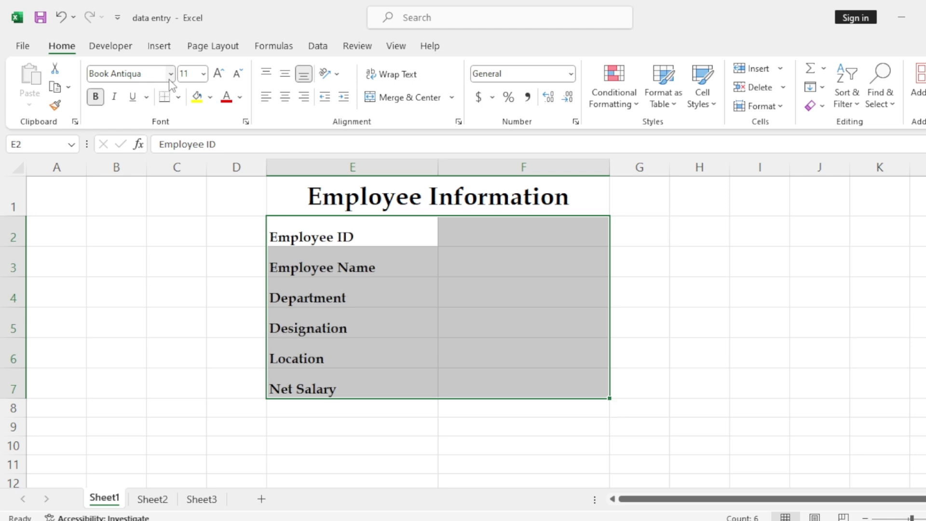
left_click(579, 290)
- Center the entry cells F2:F7 horizontally and vertically
left_click_drag(526, 233, 529, 385)
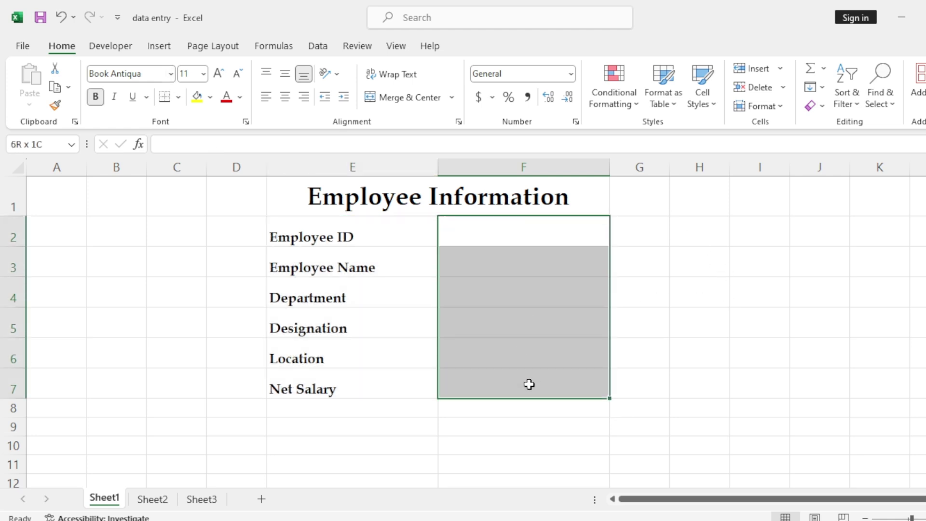
left_click(290, 98)
left_click(284, 73)
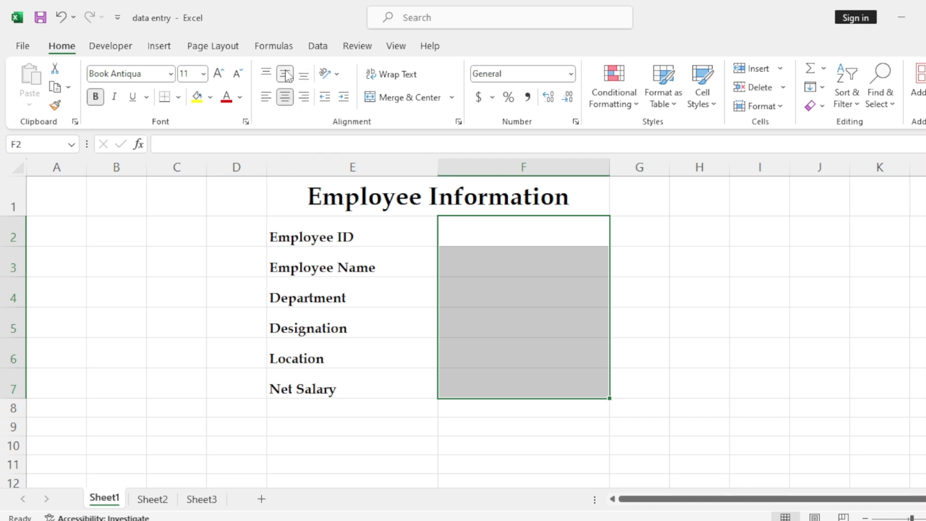
left_click(449, 257)
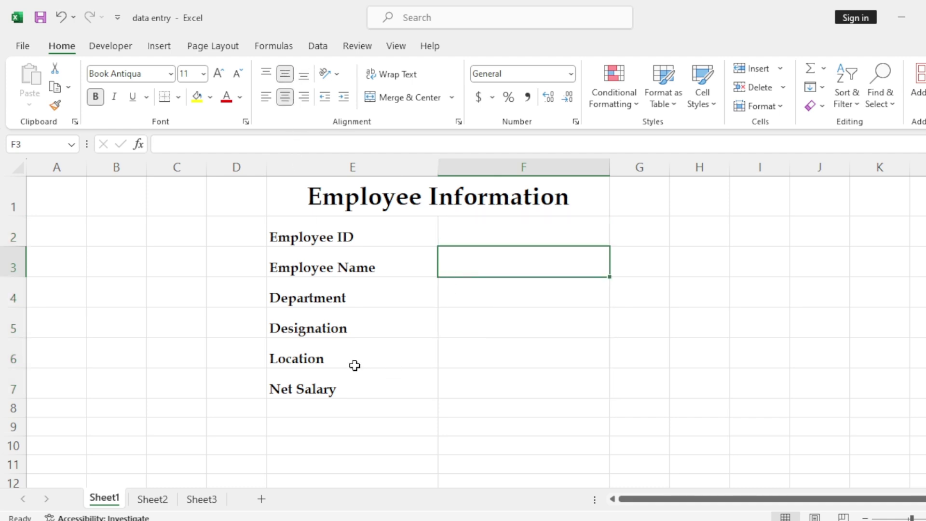
left_click(463, 235)
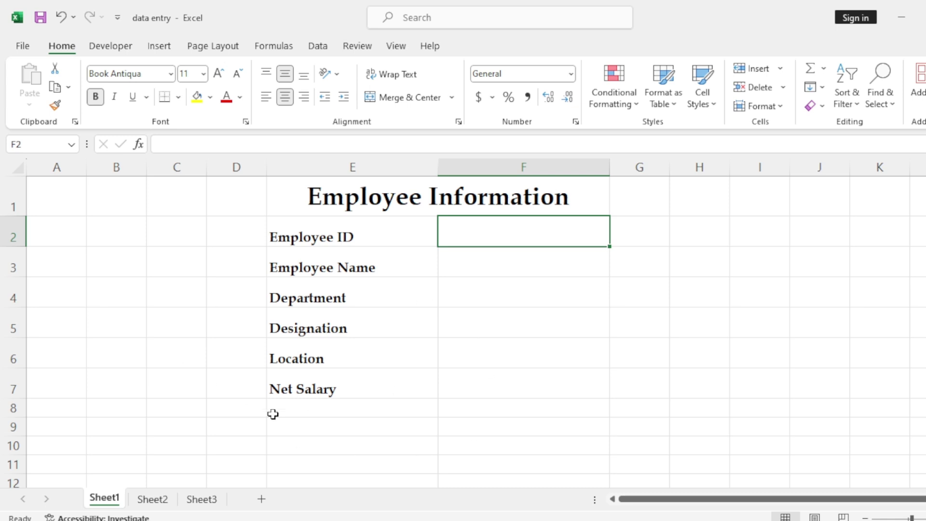
- Copy the field labels E2:E7 and paste them as transposed values into Sheet2 starting at A1
left_click(350, 233)
left_click_drag(351, 233, 355, 389)
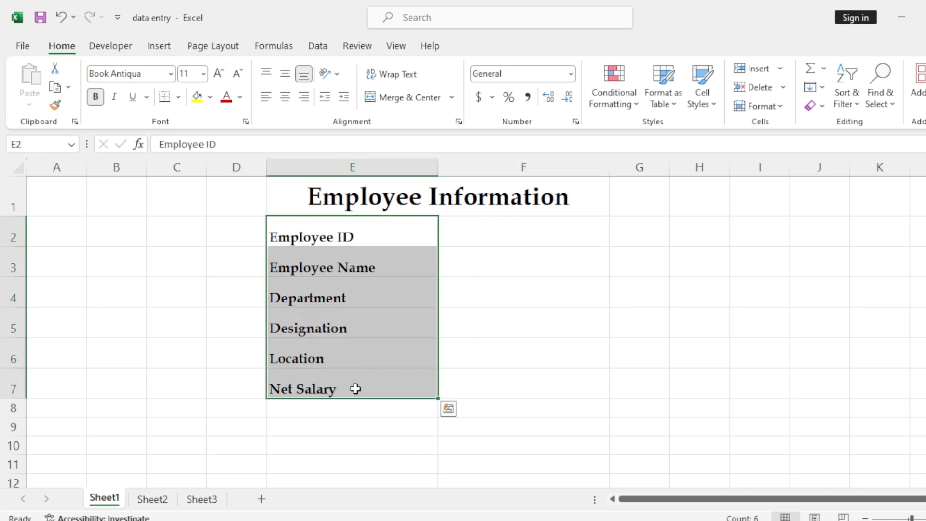
key("ctrl+c")
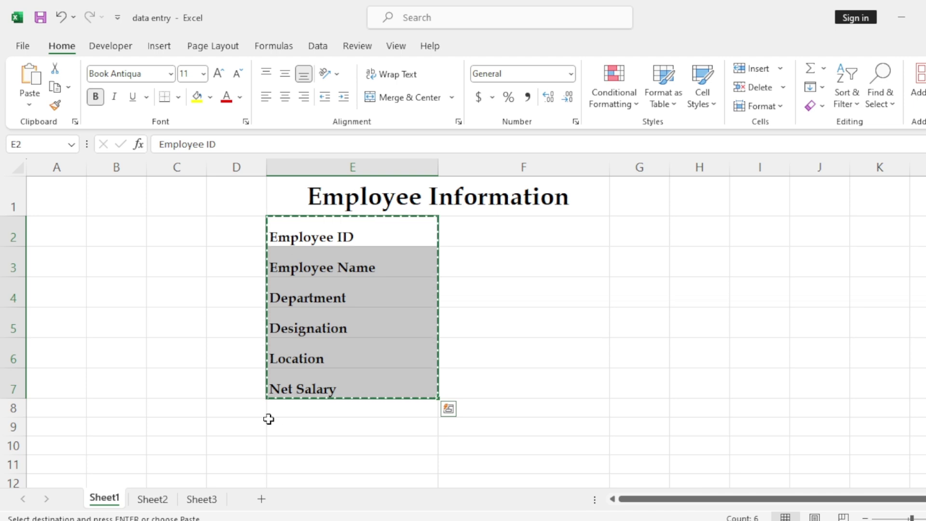
left_click(153, 499)
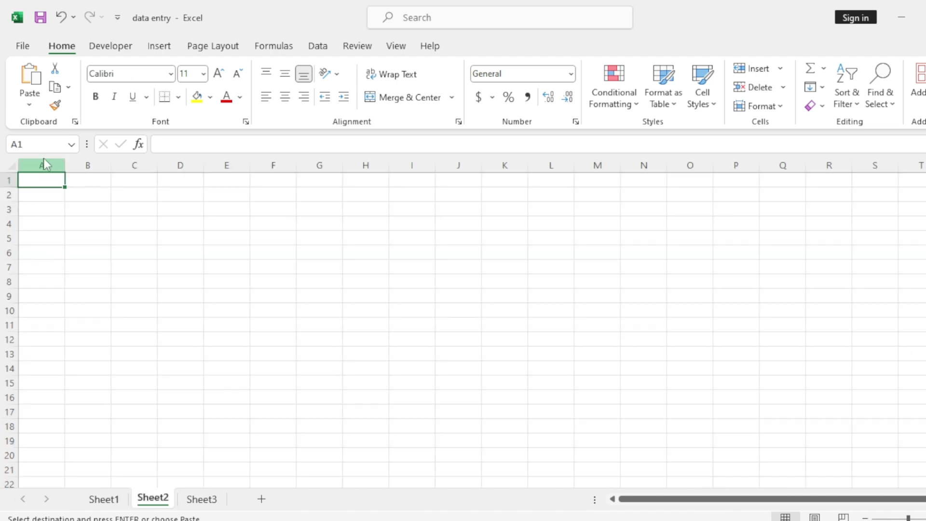
left_click(33, 105)
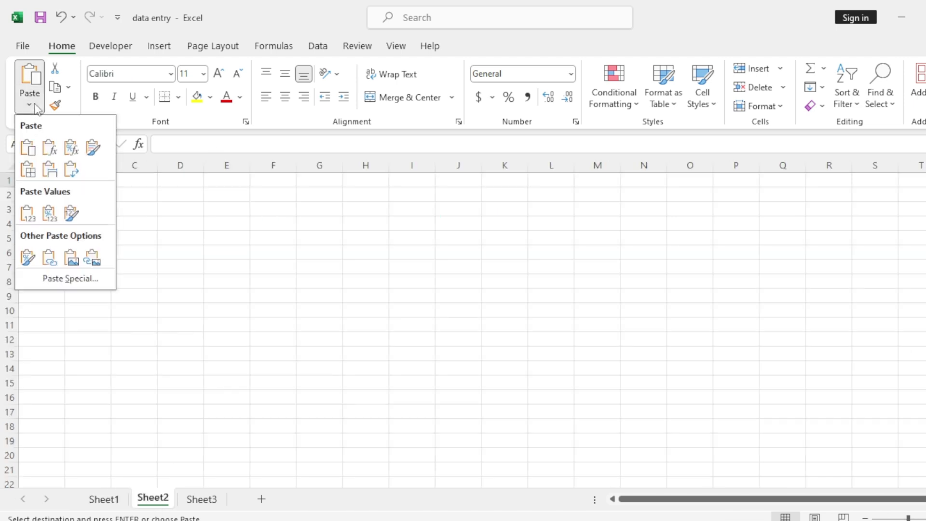
left_click(70, 279)
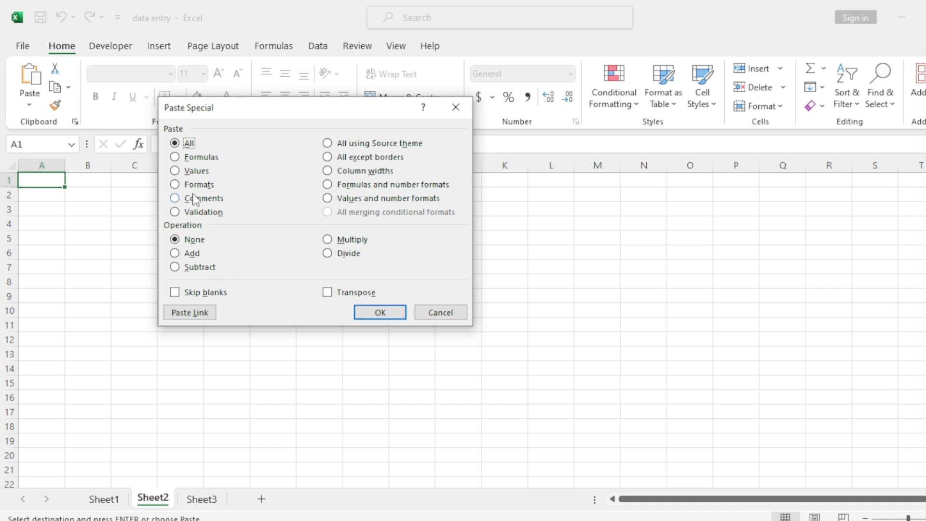
left_click(199, 175)
left_click(357, 293)
left_click(380, 313)
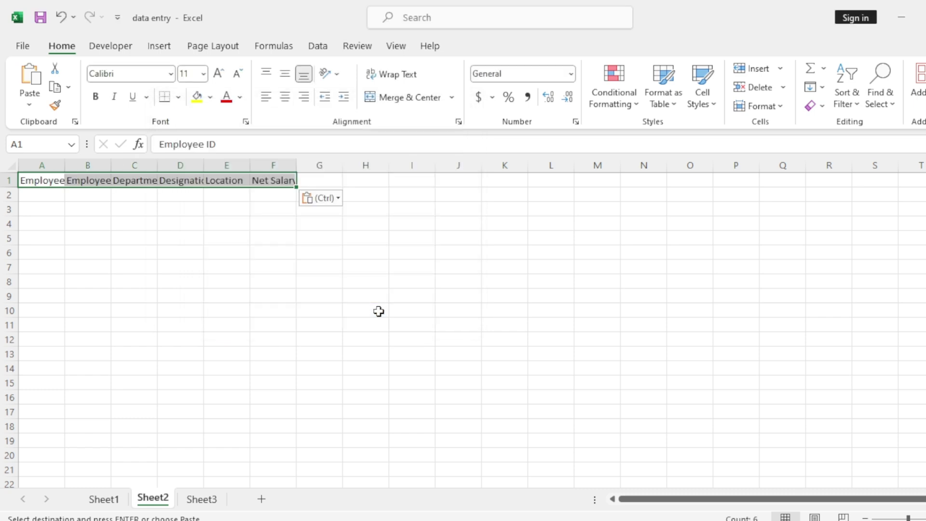
- Widen columns A to F equally on Sheet2 and center their contents horizontally and vertically
left_click_drag(53, 166, 285, 165)
left_click_drag(202, 165, 256, 165)
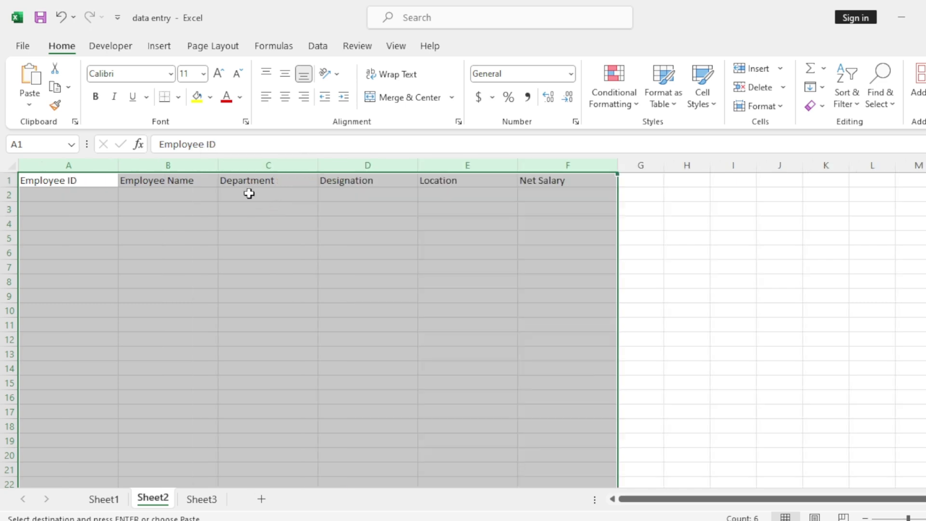
left_click(285, 97)
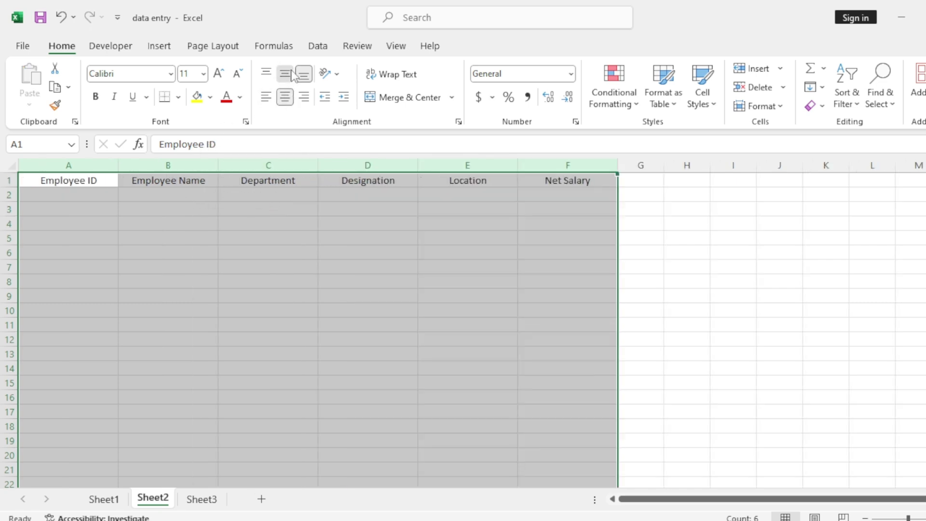
left_click(285, 73)
- Increase the font size of columns A to F on Sheet2 to 14
left_click(219, 74)
left_click(220, 76)
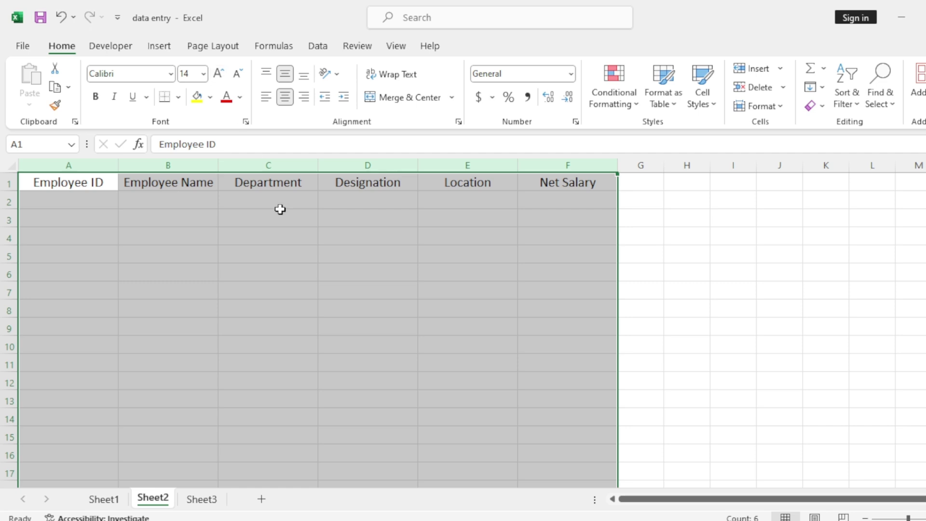
left_click(636, 305)
- Convert the range A1:F15 on Sheet2 into a table with headers
left_click_drag(59, 178, 554, 443)
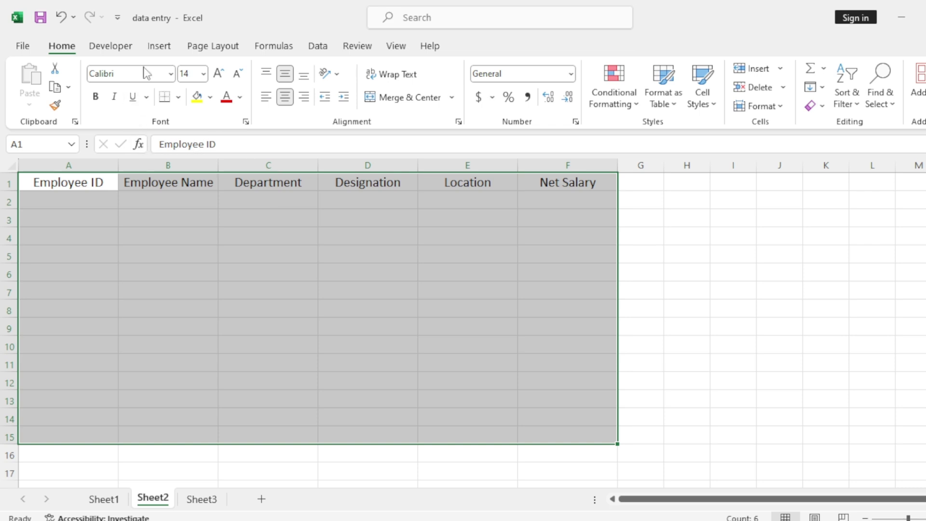
left_click(159, 46)
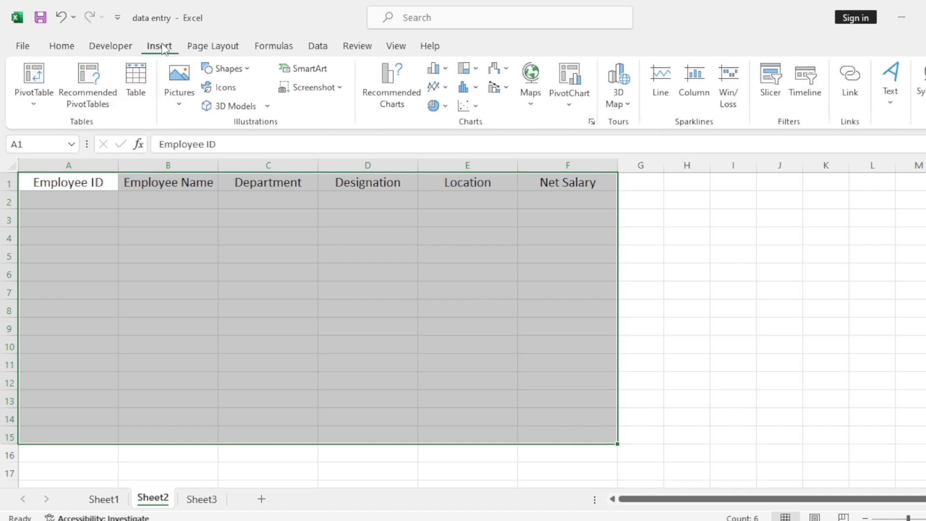
left_click(145, 91)
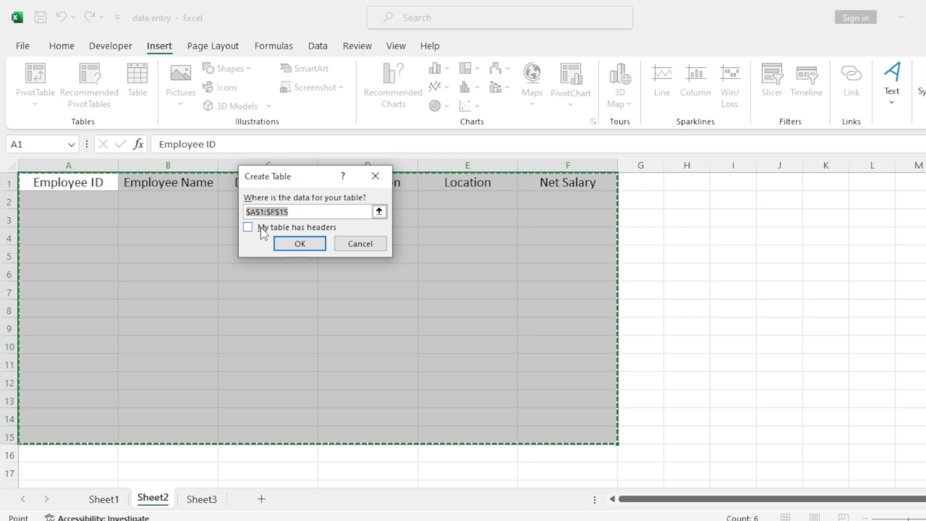
left_click(261, 231)
left_click(299, 247)
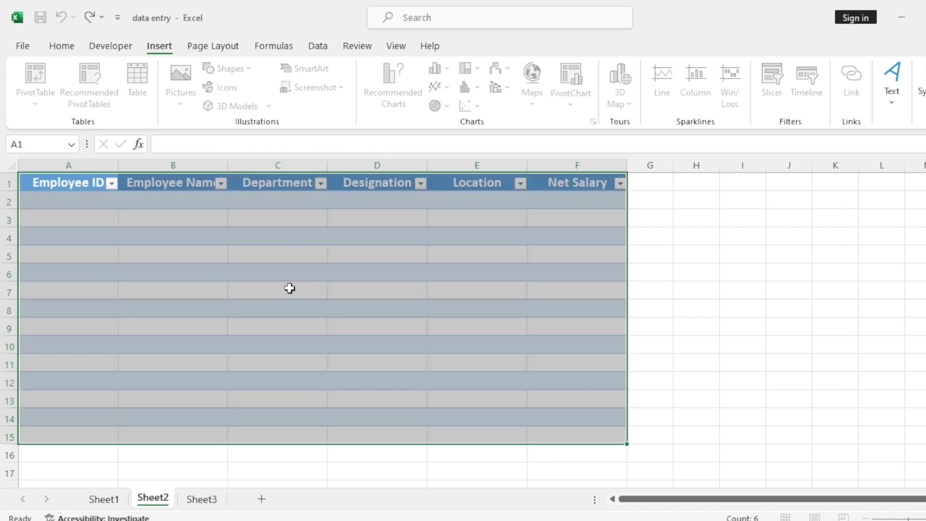
left_click(231, 294)
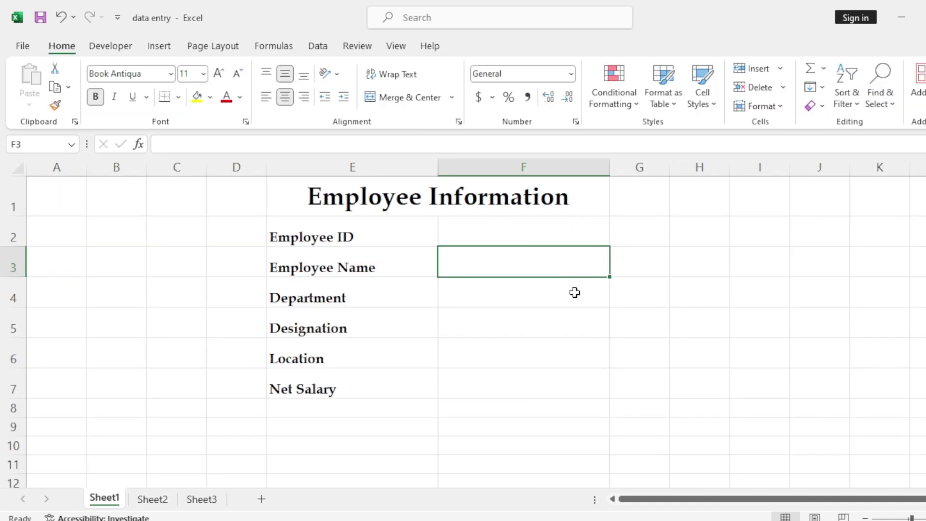
- Enter a sample employee ID in F2 and the employee's full name in F3 on Sheet1
left_click(536, 234)
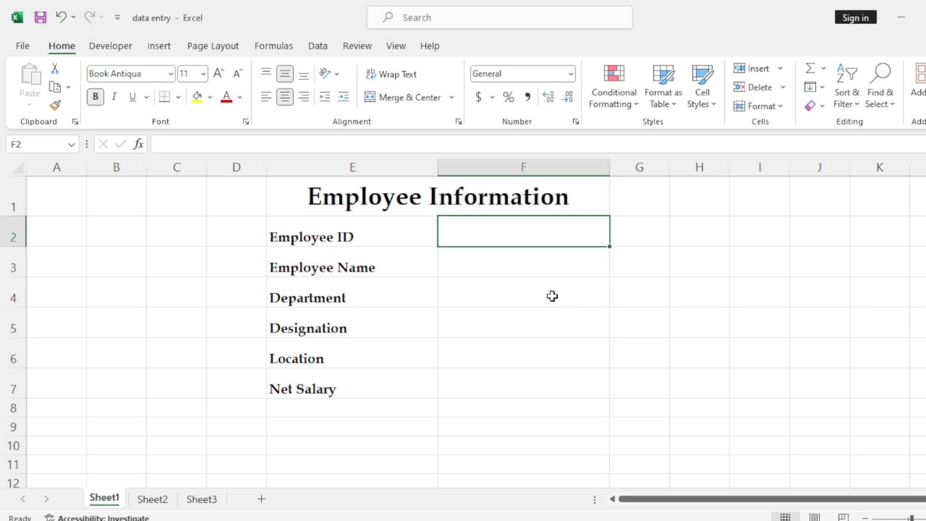
type("E1001")
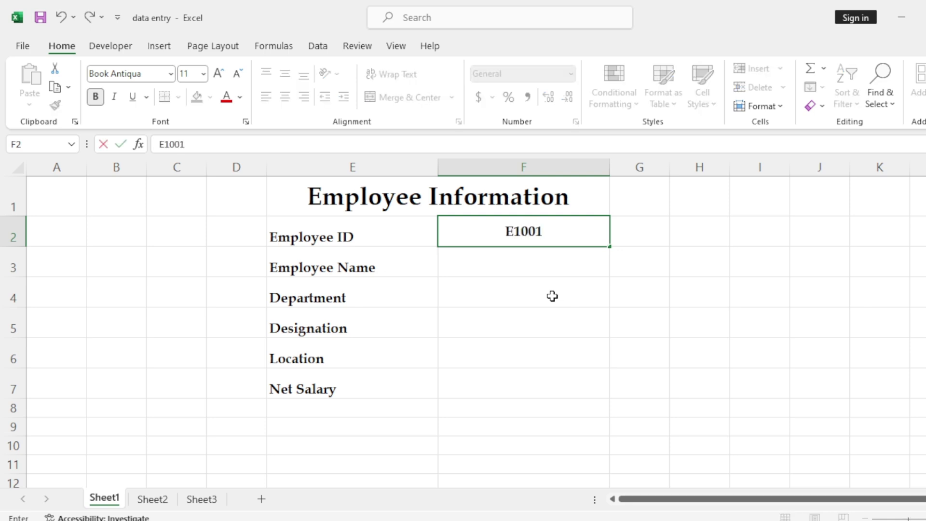
key("Return")
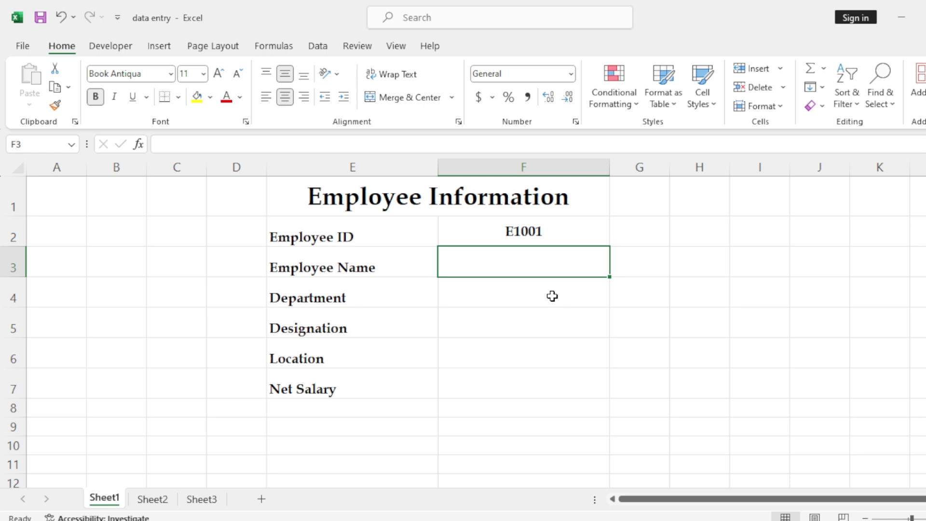
type("Majid Ali")
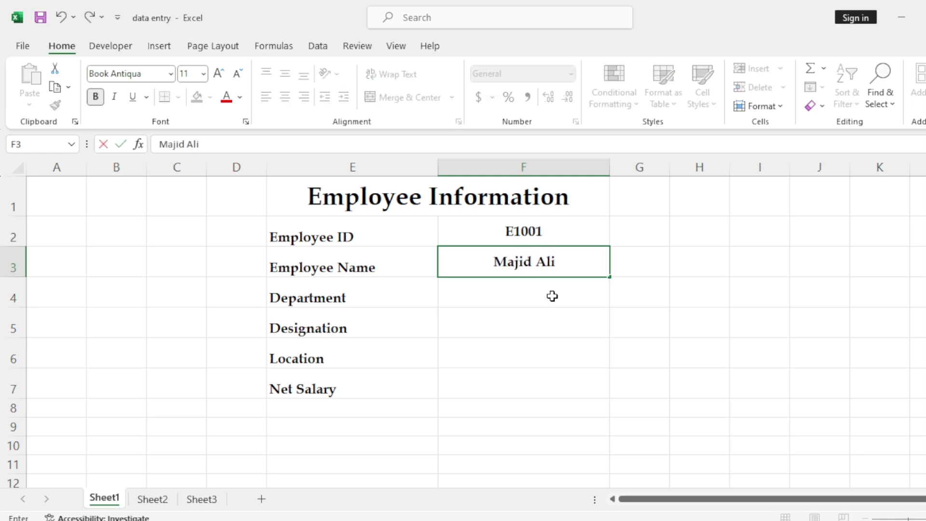
key("Return")
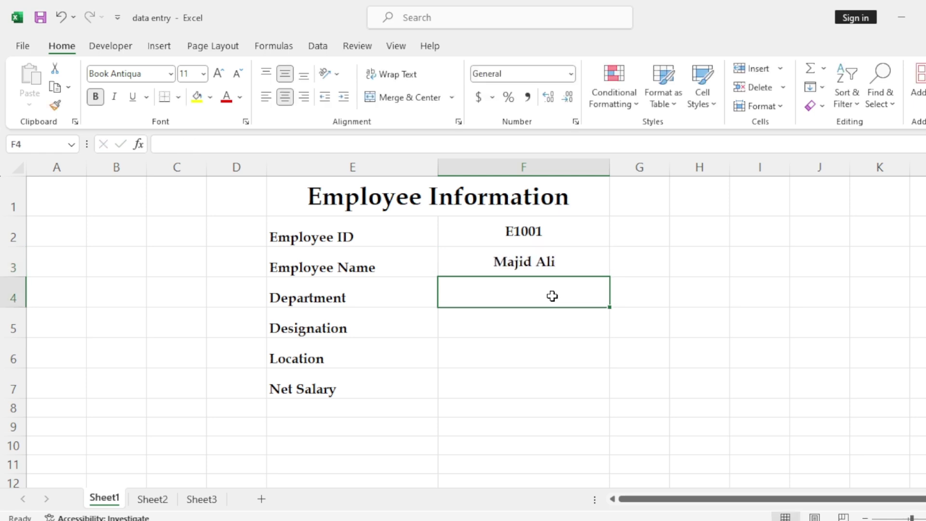
- Enter Education as the department in F4 and Teacher as the designation in F5 on Sheet1
type("Te")
key("BackSpace")
key("BackSpace")
type("Education")
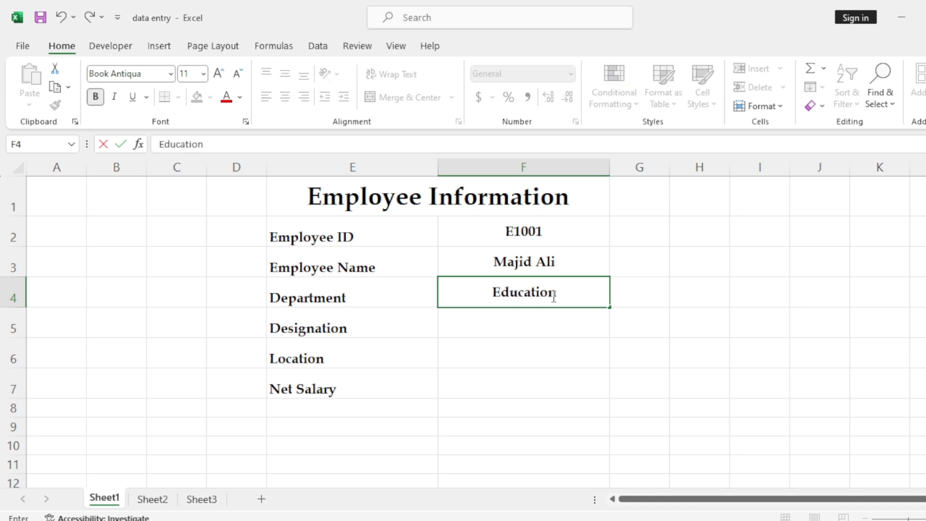
key("Return")
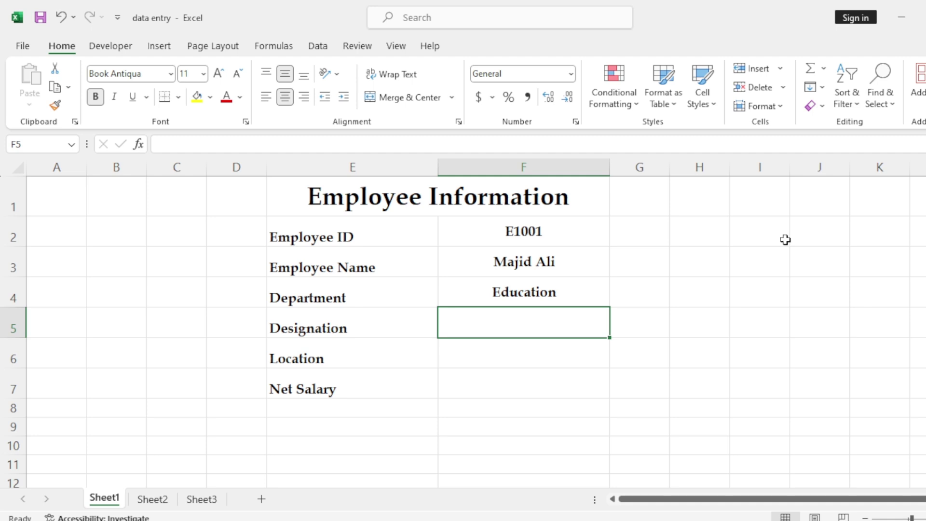
type("Teacher")
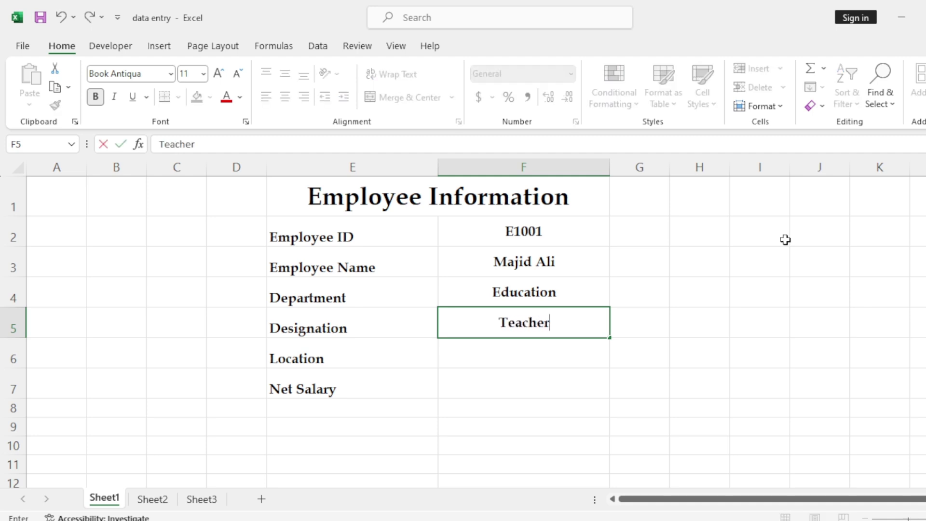
key("Return")
- Enter Lahore as the location in F6 and 50000 as the net salary in F7
type("Lahore")
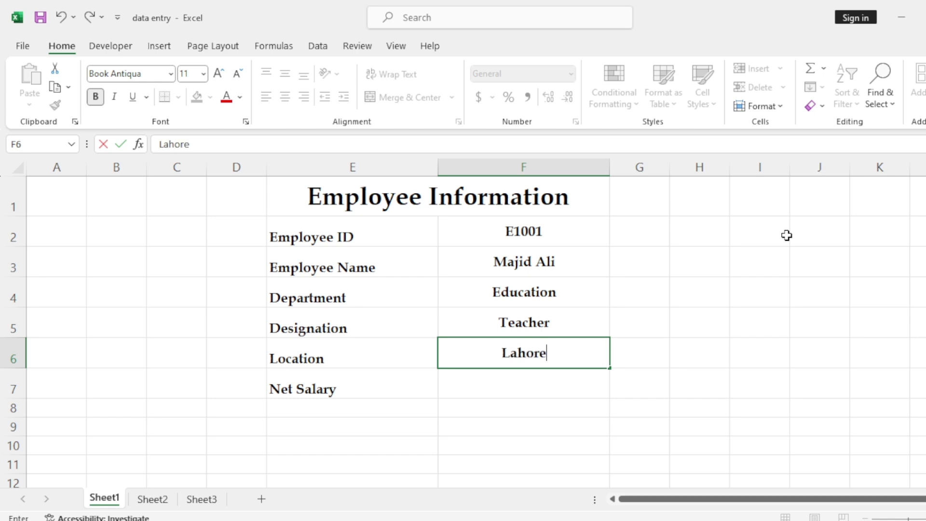
key("Return")
type("500000")
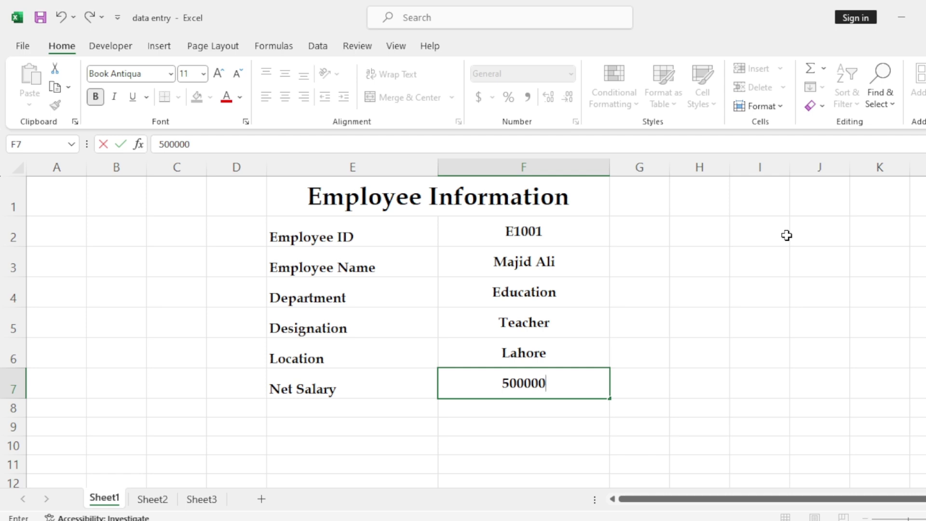
key("BackSpace")
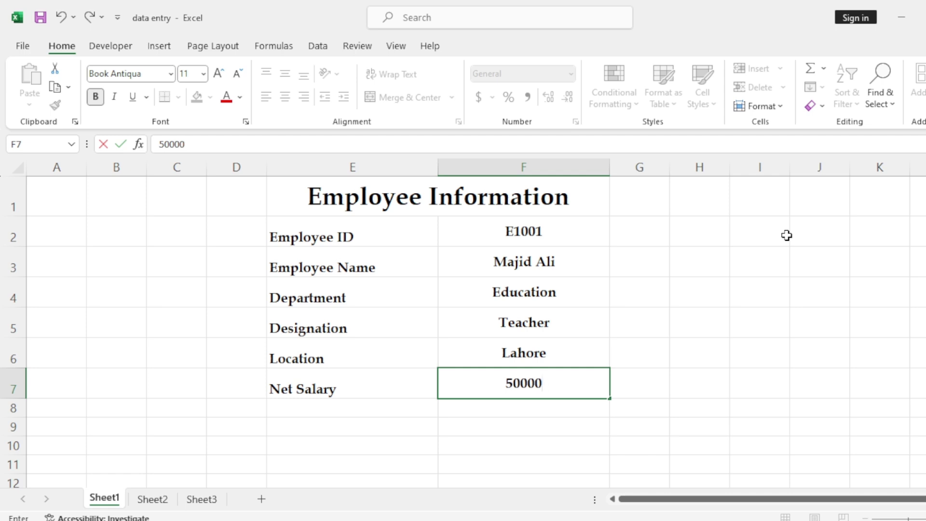
left_click(721, 322)
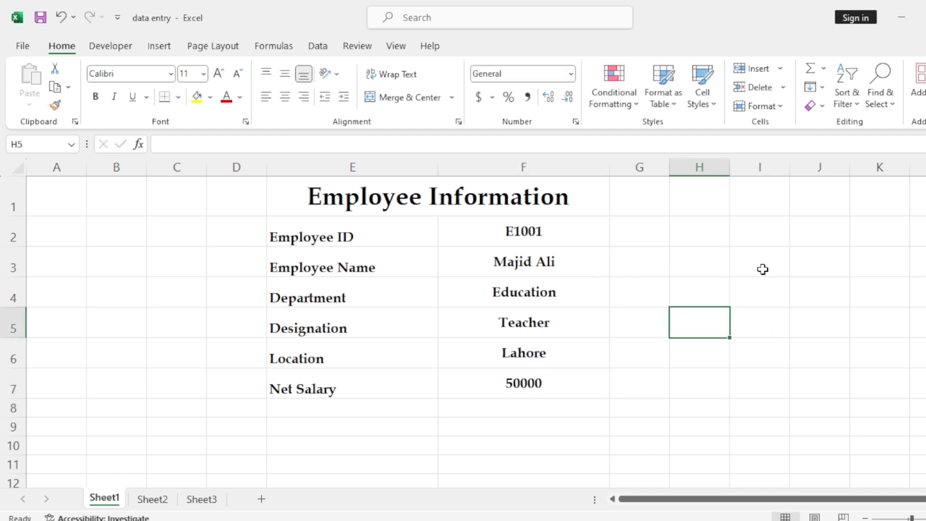
- Link cells J2 to J7 on Sheet1 to the form entries in F2 to F7 with cell reference formulas
left_click(812, 235)
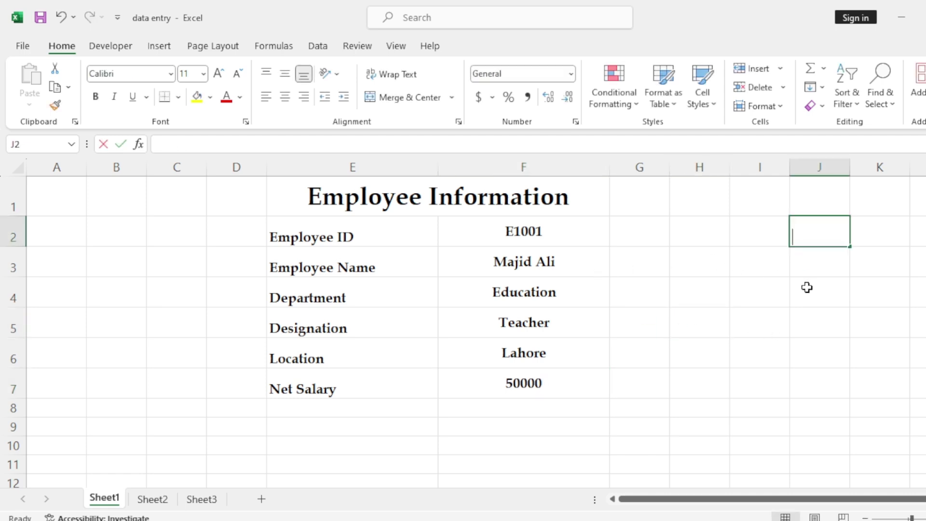
type("=")
left_click(572, 232)
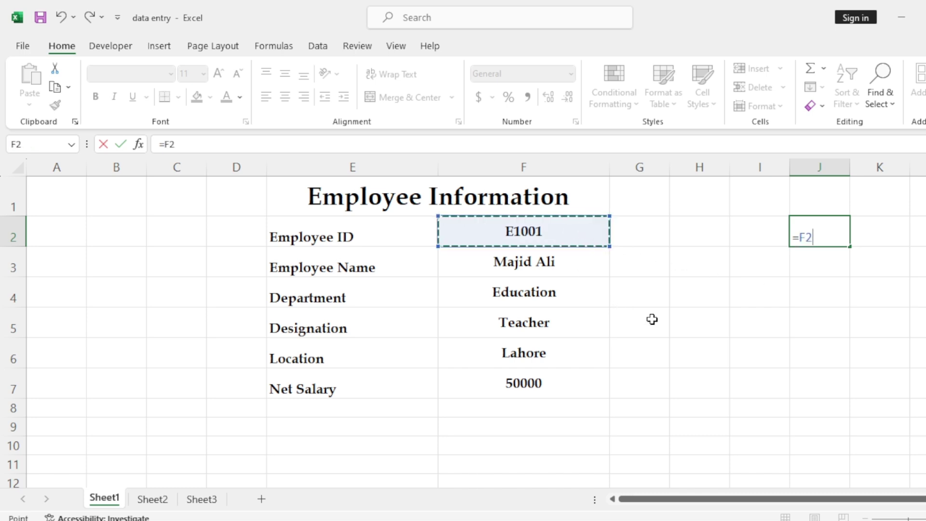
key("Return")
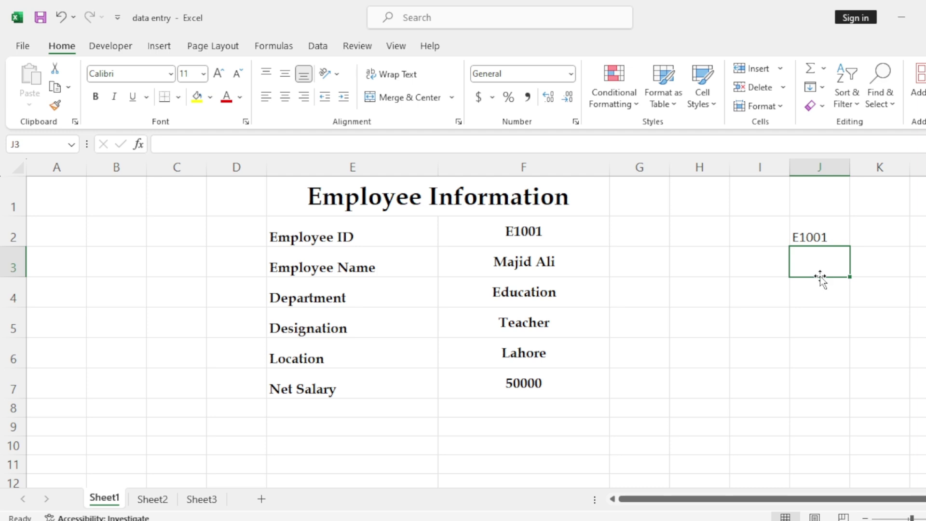
type("=")
left_click(590, 263)
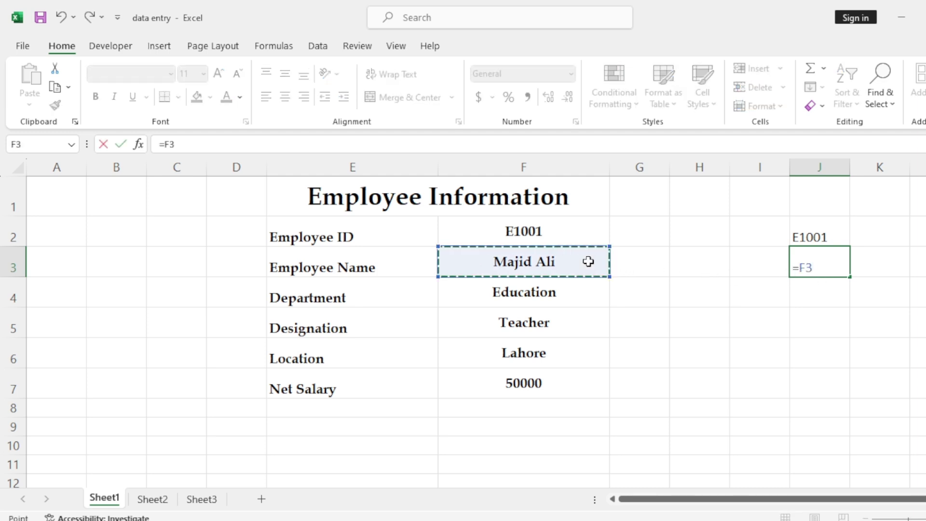
key("Return")
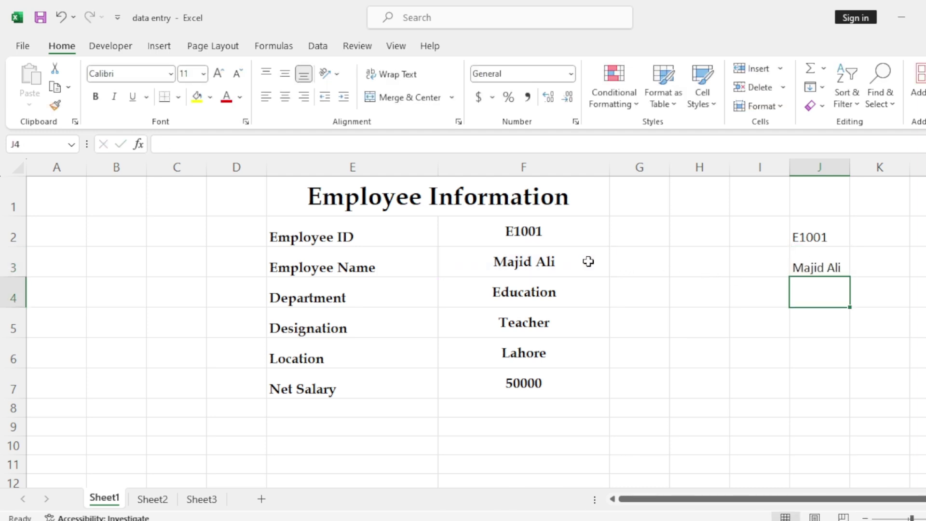
left_click_drag(809, 236, 833, 397)
left_click(667, 329)
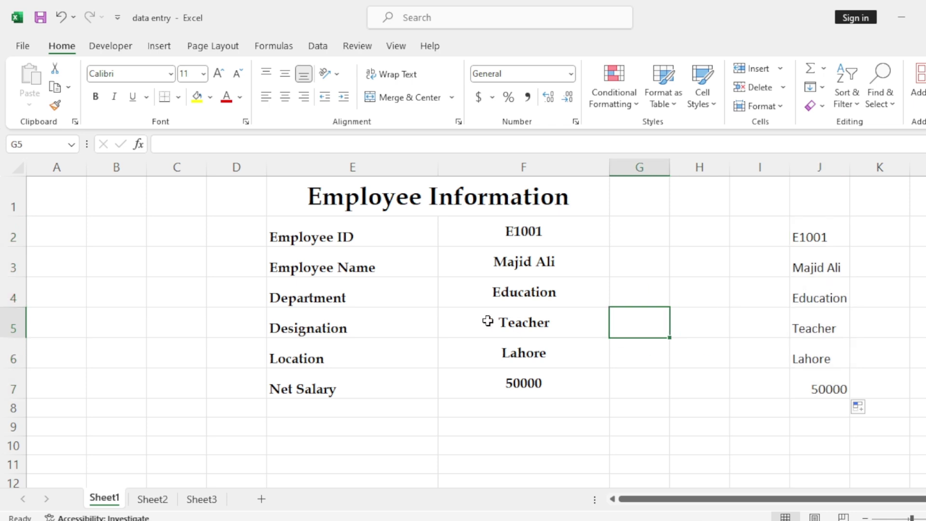
- Look at the first data row of the table on Sheet2 and return to Sheet1
left_click(151, 499)
left_click(99, 198)
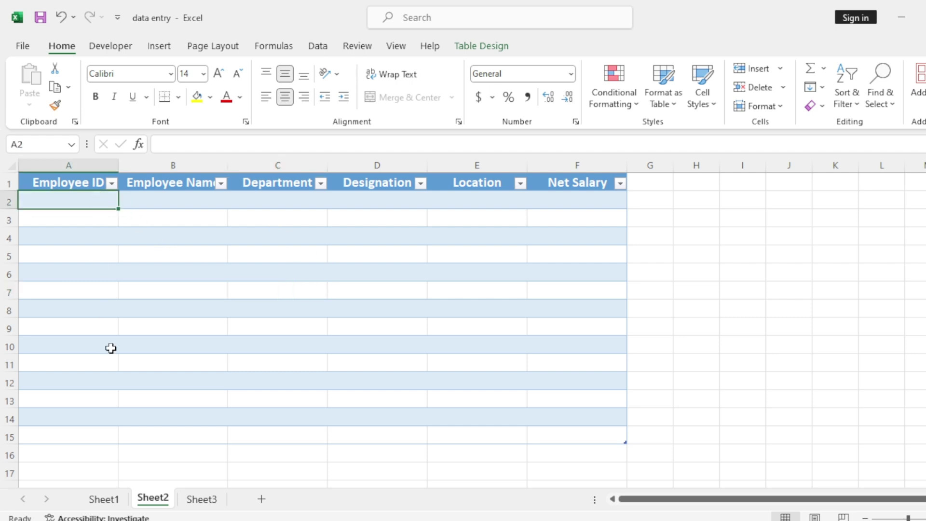
left_click(104, 499)
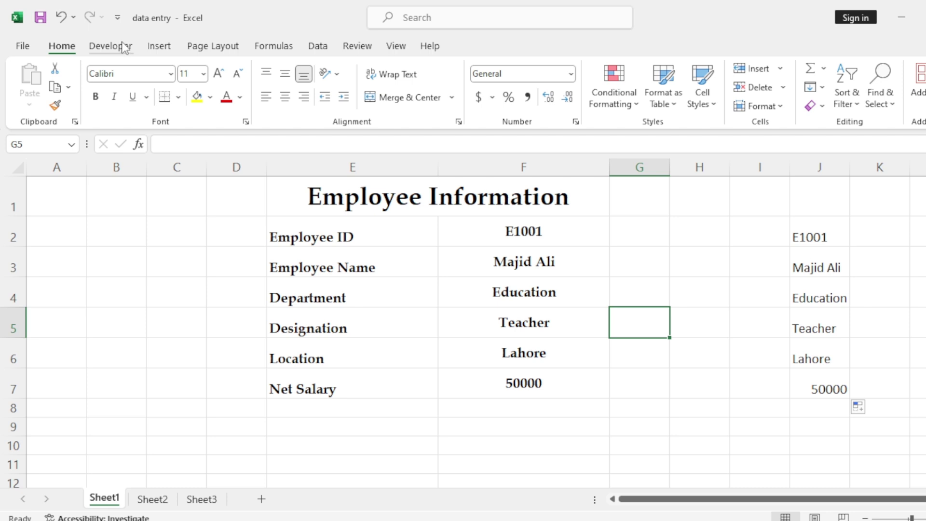
- Check the Developer entry among the main tabs in the ribbon customization options and close the options
left_click(22, 46)
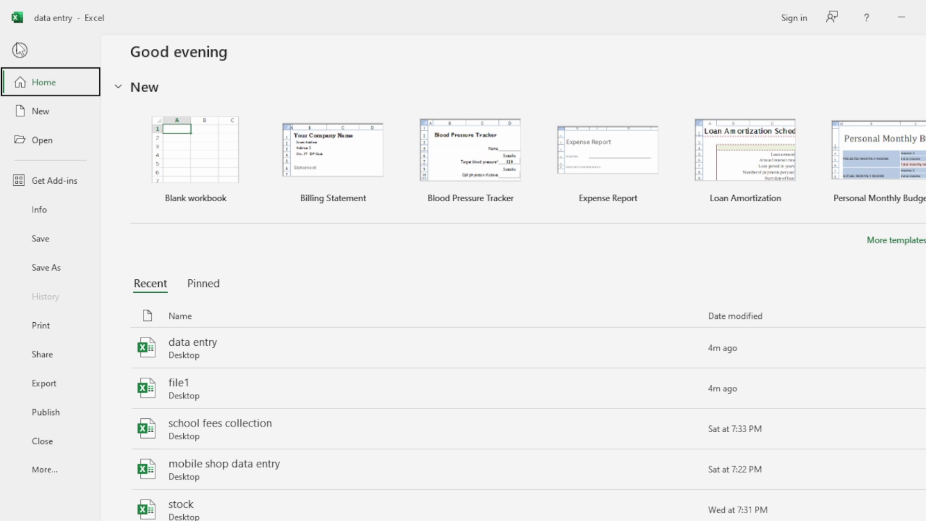
left_click(66, 471)
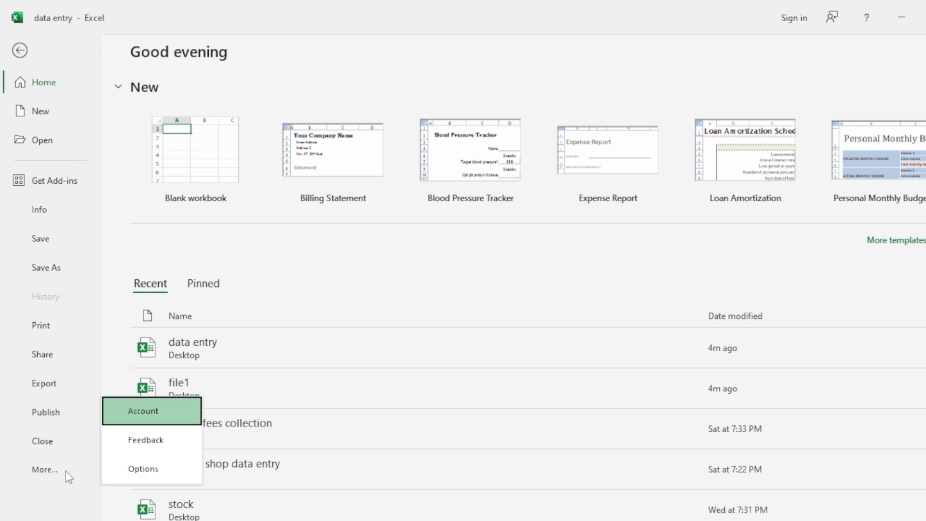
left_click(174, 466)
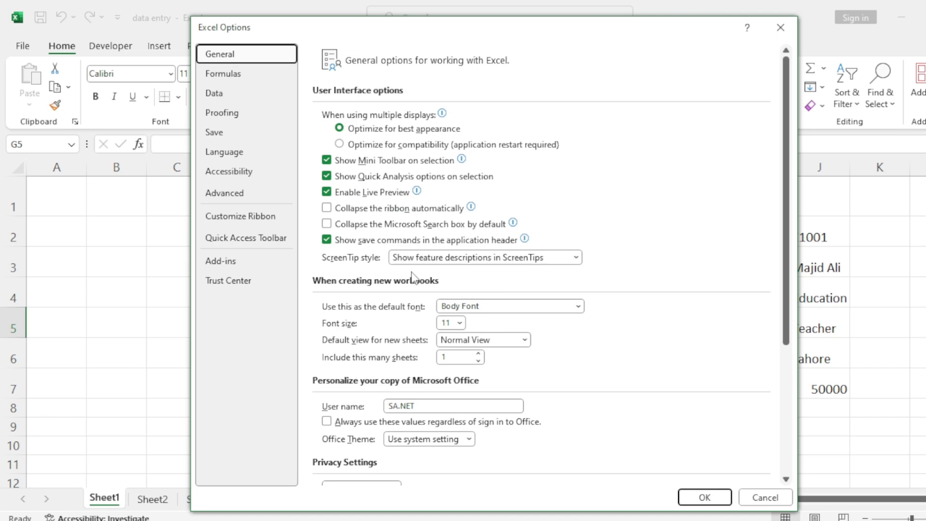
left_click(240, 78)
left_click(261, 216)
left_click(385, 100)
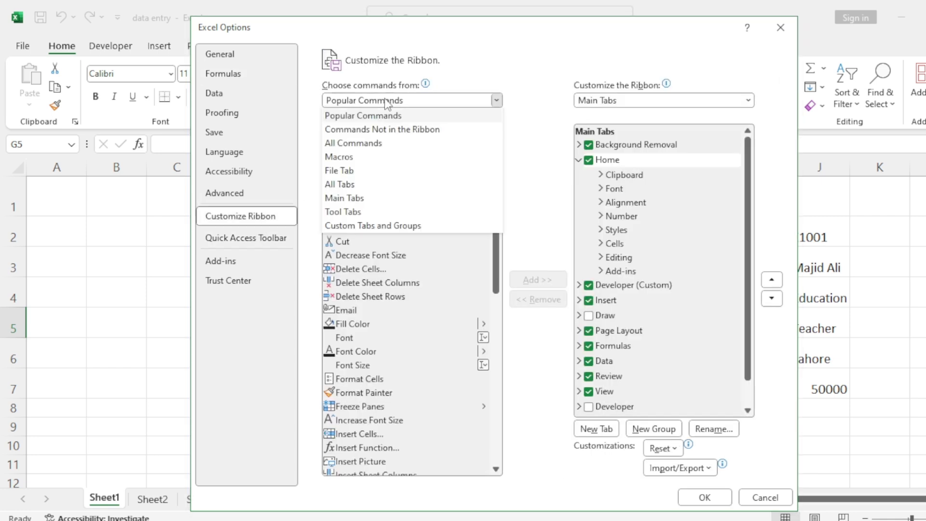
left_click(357, 197)
left_click(363, 268)
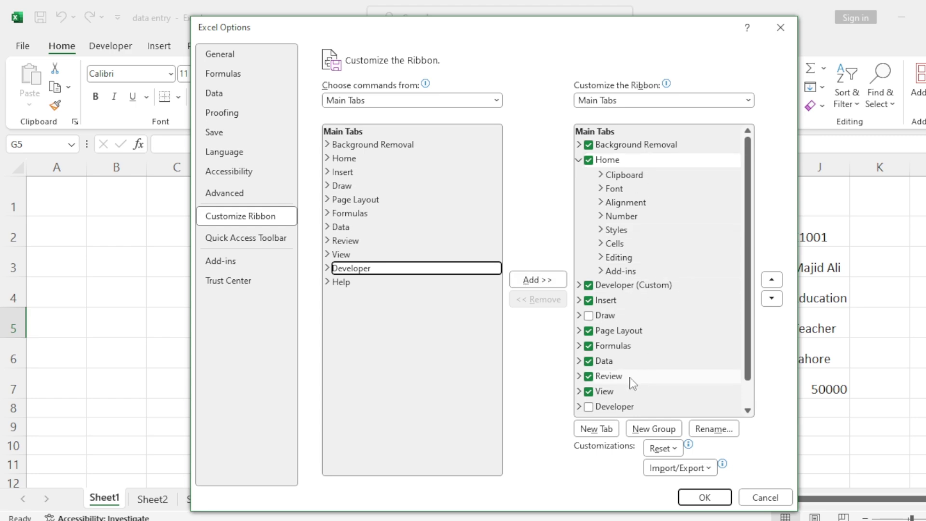
left_click(704, 498)
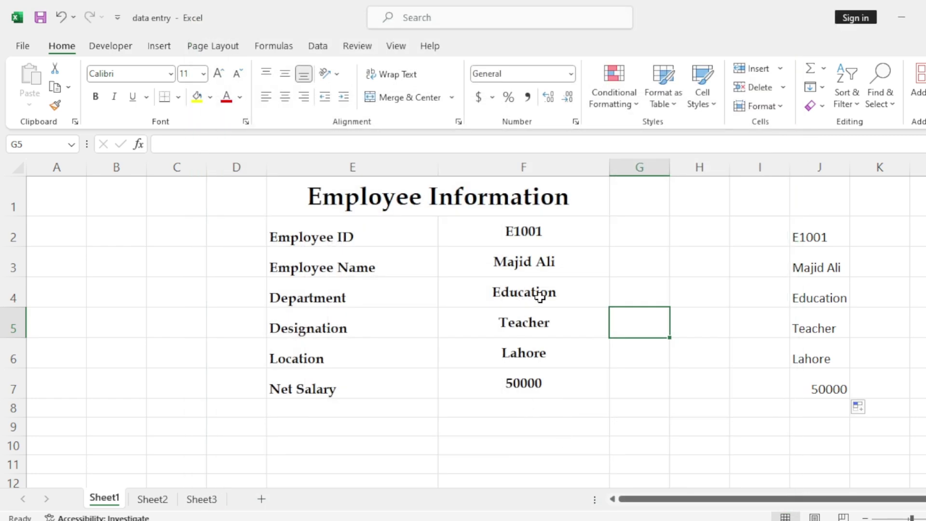
- Start recording a macro named de1, stored in This Workbook
left_click(120, 49)
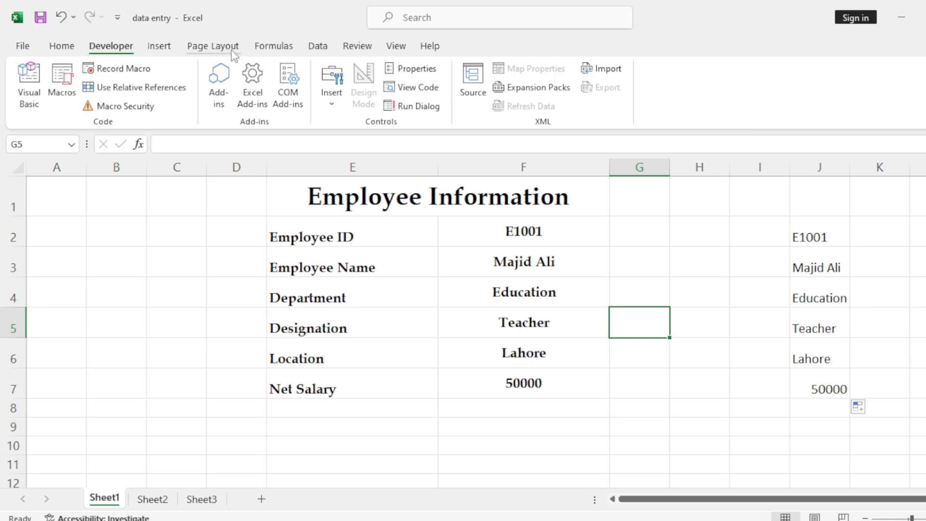
left_click(133, 74)
left_click_drag(279, 93, 320, 97)
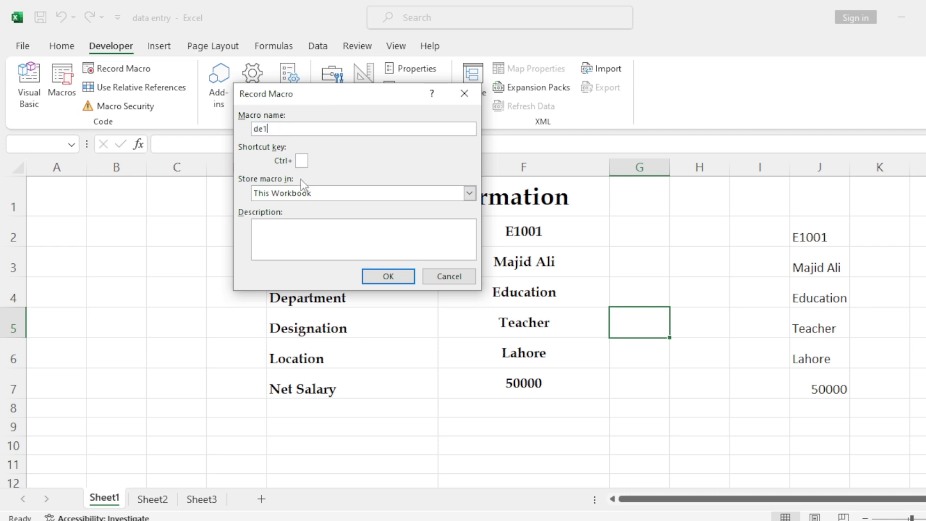
left_click(346, 129)
type("data")
left_click(403, 280)
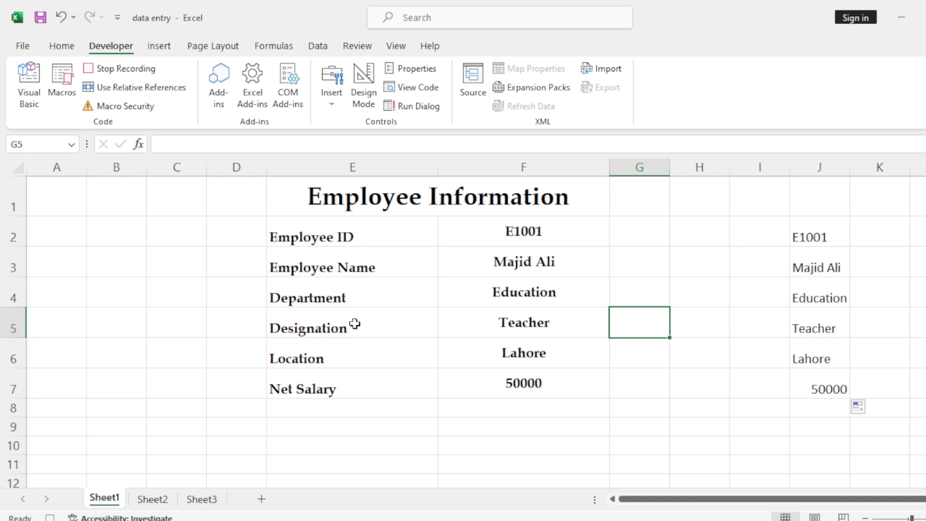
- Copy J2:J7 from Sheet1 and paste it into Sheet3 starting at A1 as transposed values only
left_click_drag(797, 235, 817, 387)
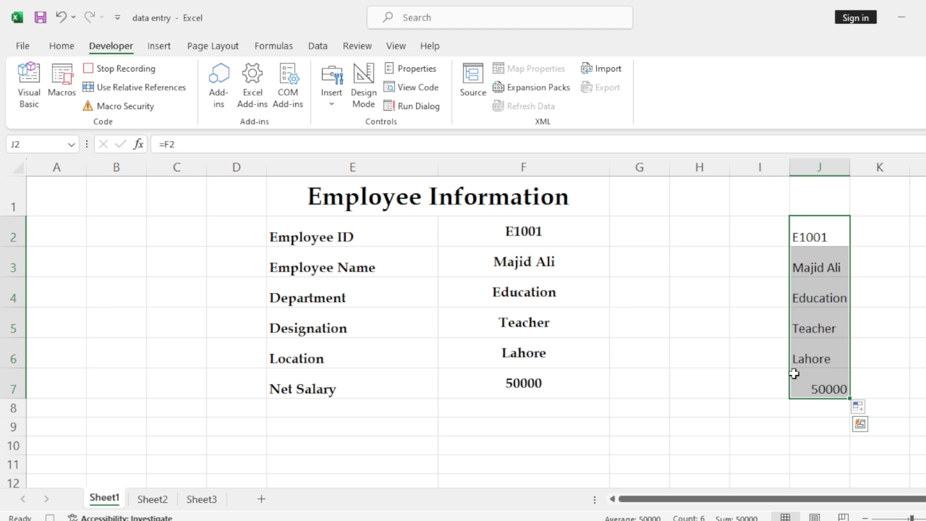
key("ctrl+c")
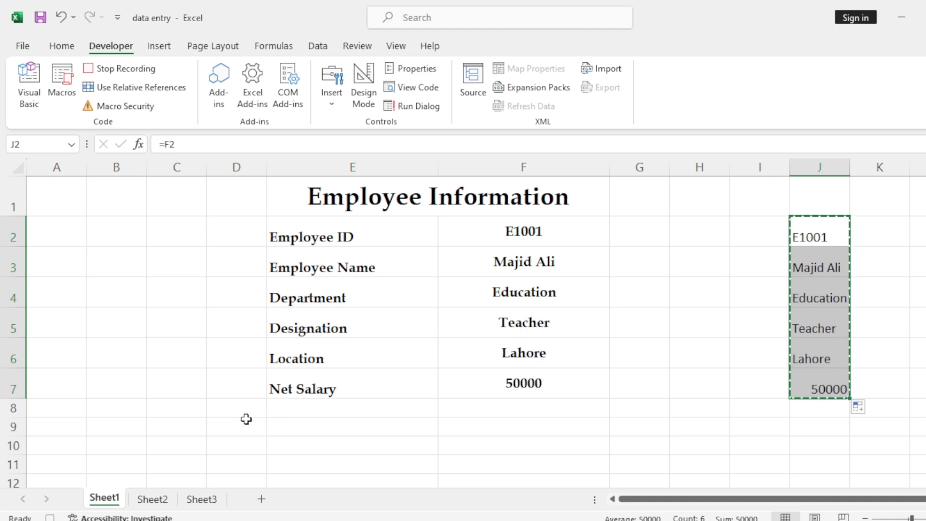
left_click(203, 499)
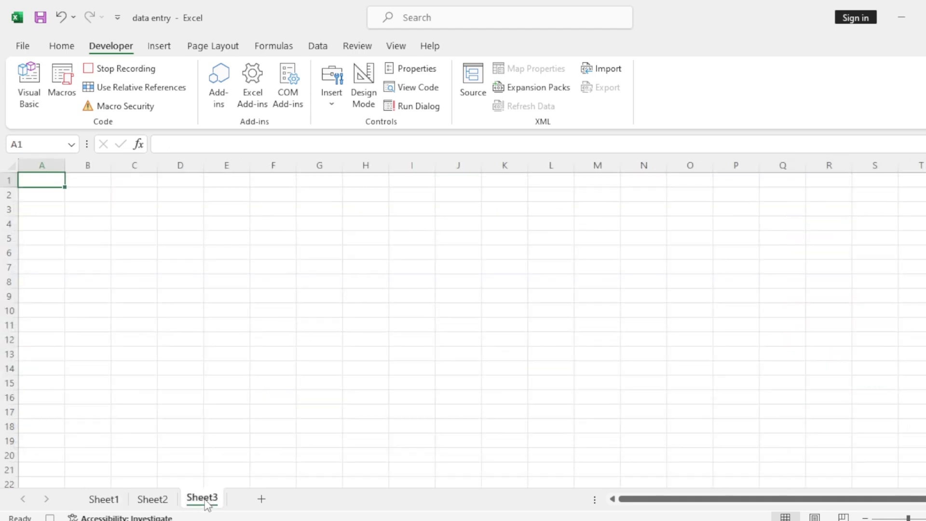
right_click(56, 183)
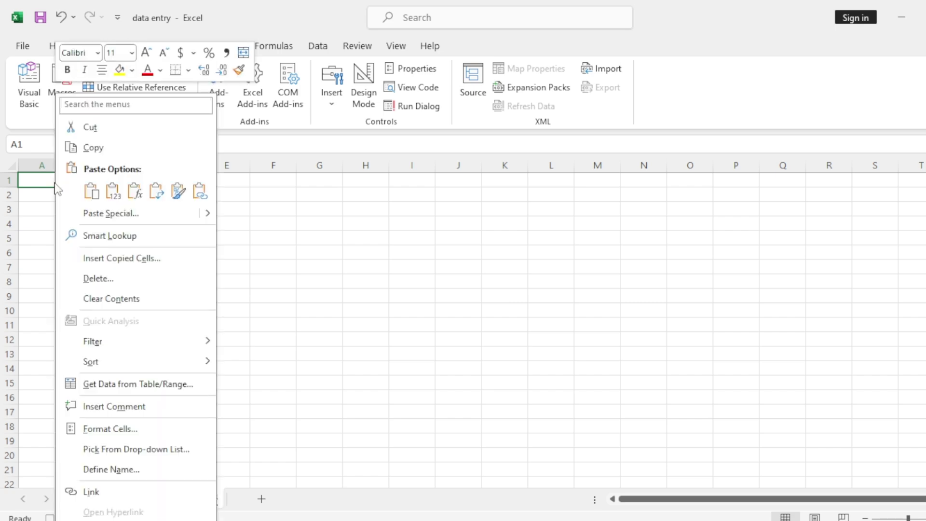
left_click(111, 219)
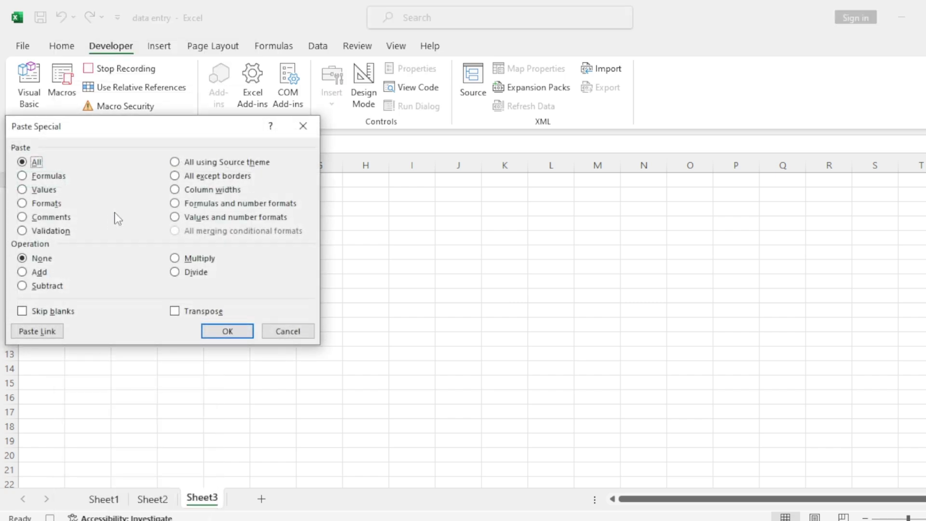
left_click_drag(163, 129, 405, 62)
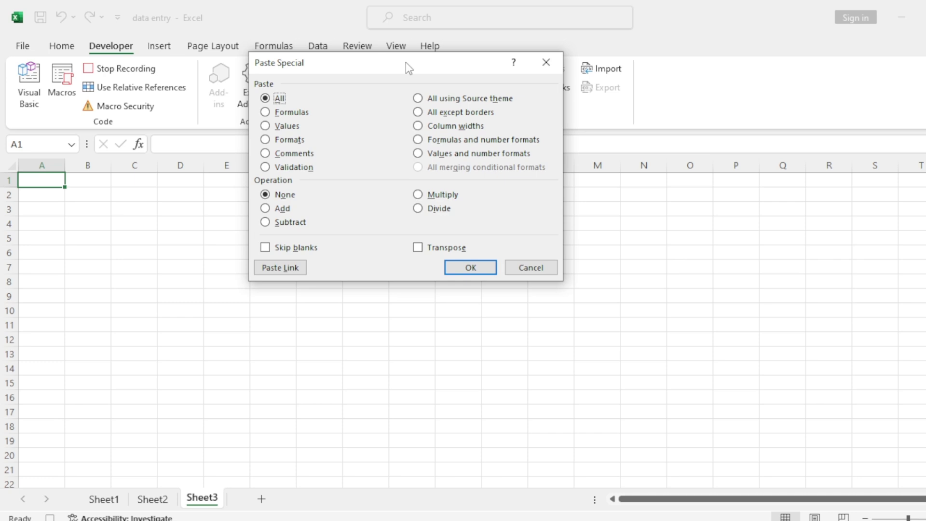
left_click(275, 128)
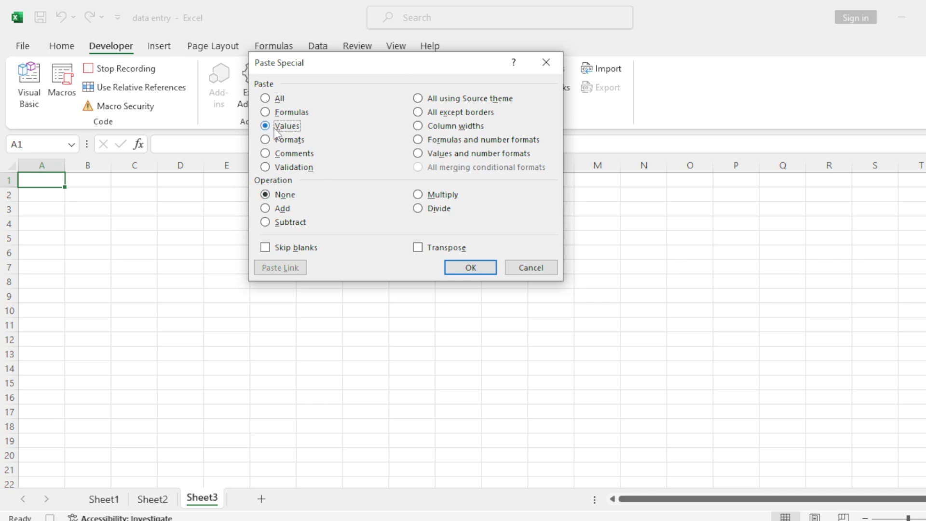
left_click(428, 251)
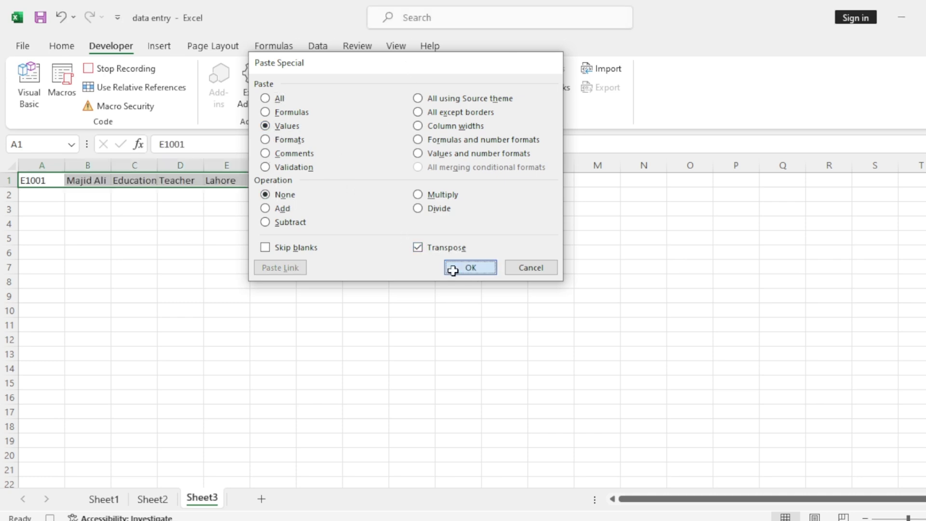
left_click(465, 267)
left_click(151, 253)
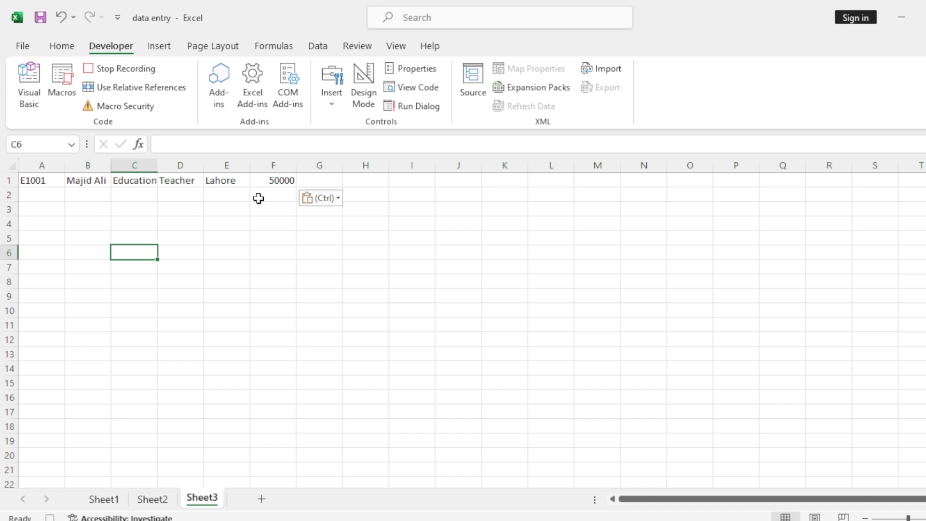
- Copy A1:F1 from Sheet3 and insert the copied cells at A2 of the Sheet2 table, then select A3
left_click(40, 179)
left_click_drag(39, 180, 275, 180)
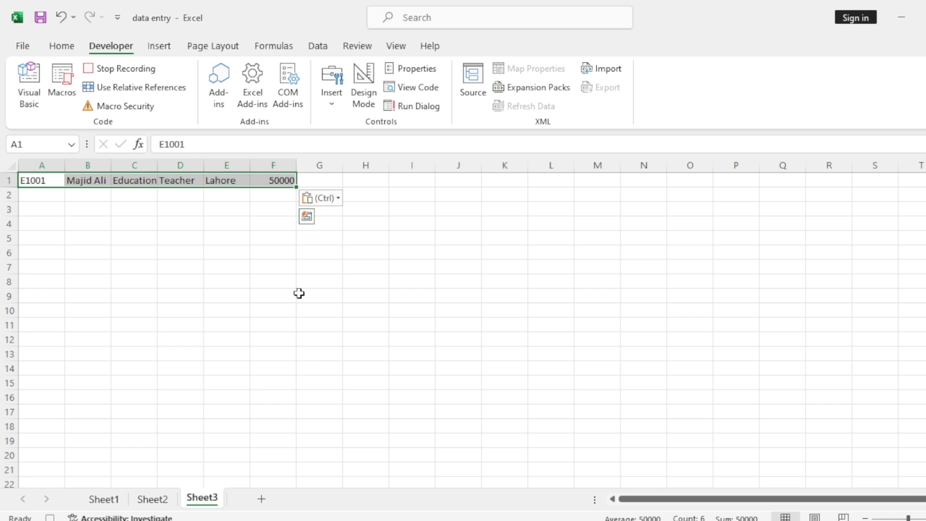
key("ctrl+c")
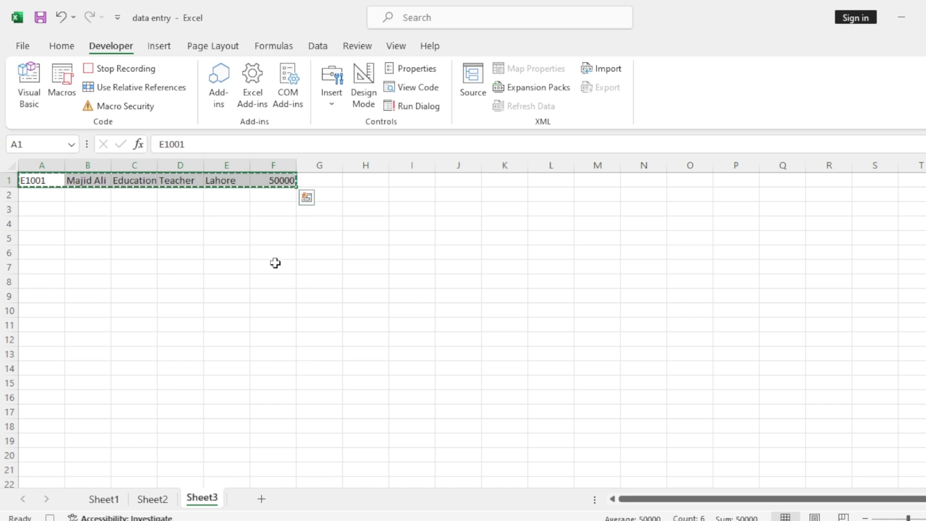
left_click(153, 499)
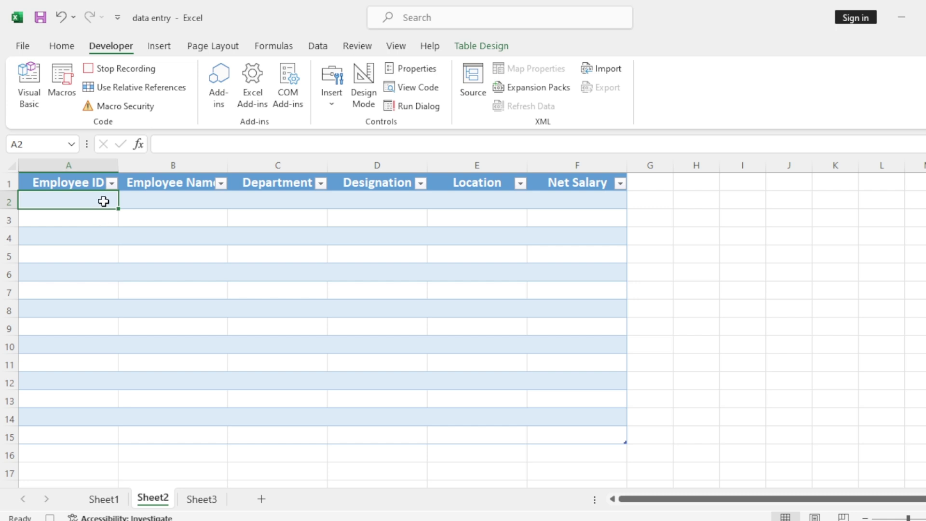
left_click(68, 45)
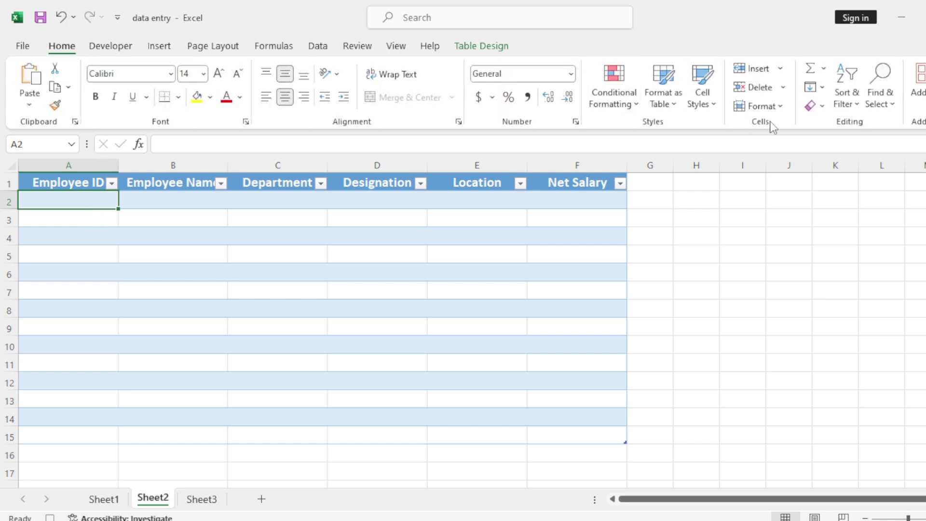
left_click(780, 69)
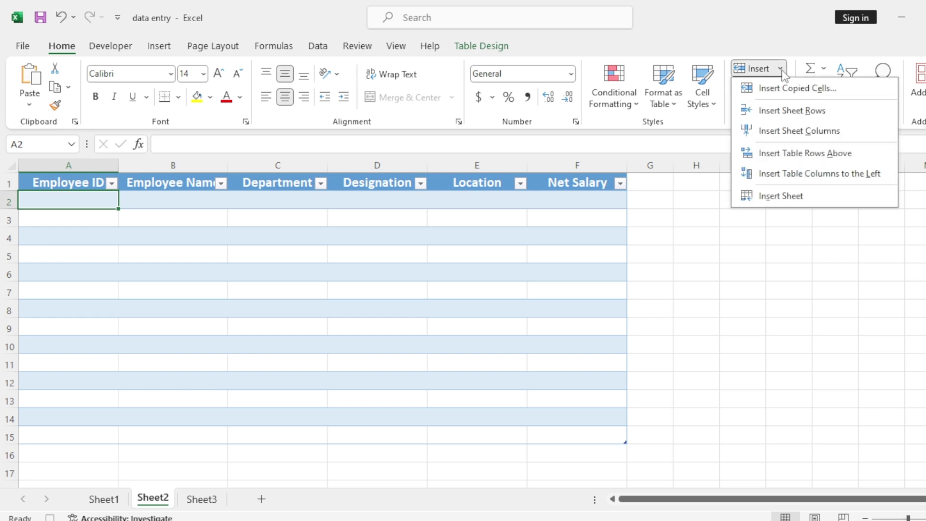
left_click(797, 89)
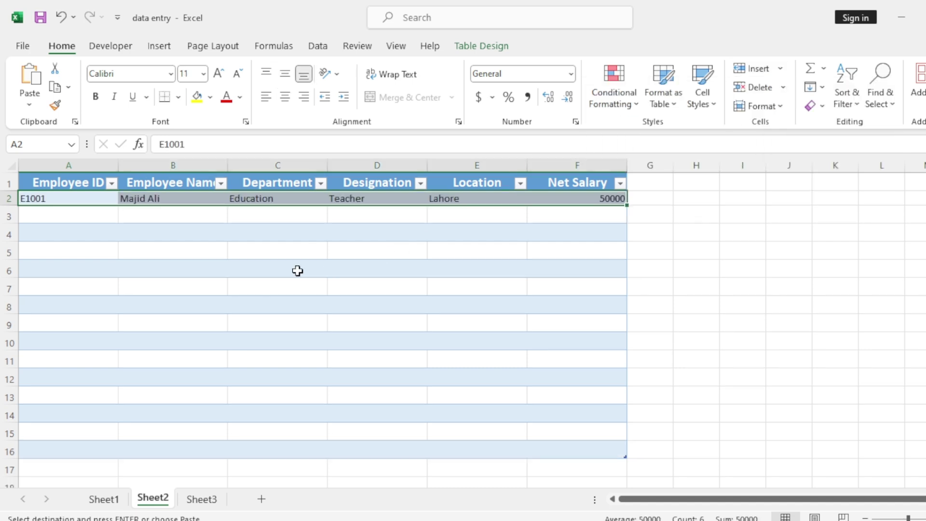
left_click(108, 216)
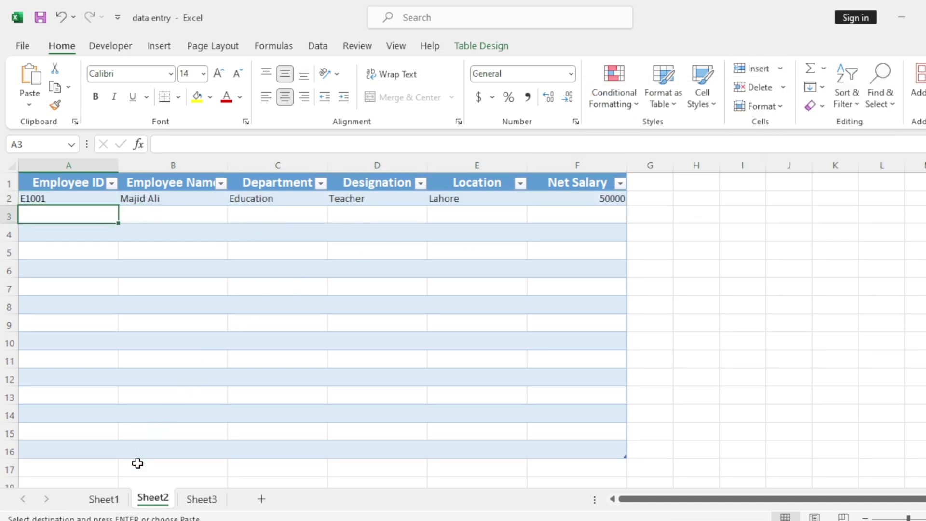
- Clear the form entries in F2:F7 on Sheet1
left_click(104, 498)
left_click_drag(481, 231, 491, 384)
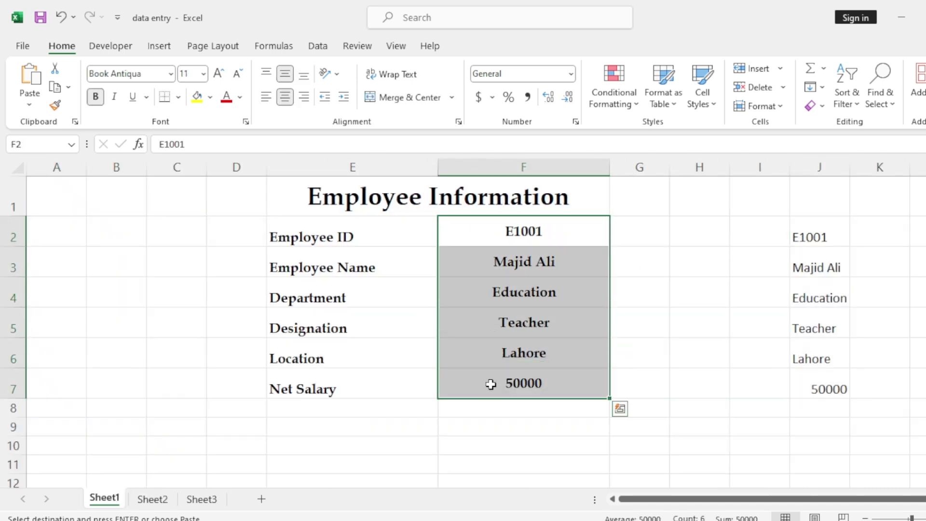
key("Delete")
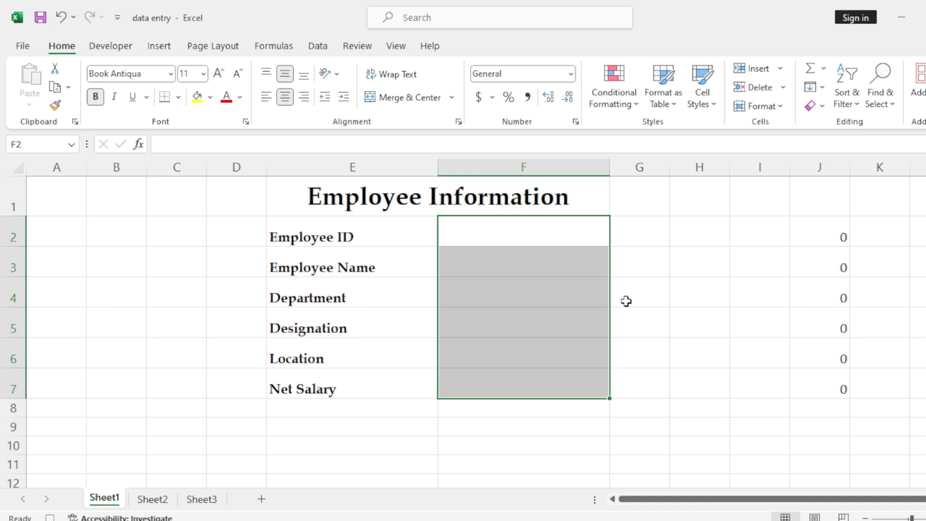
left_click(639, 290)
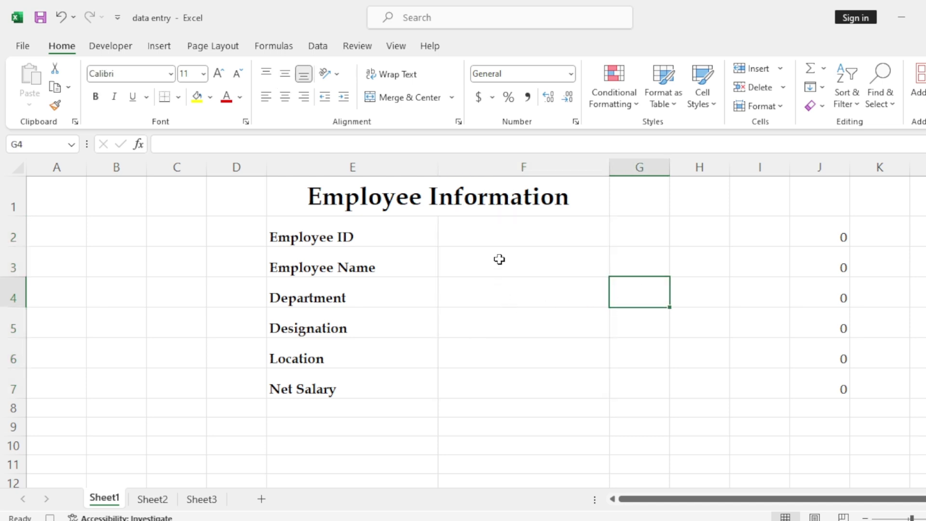
- Select the Employee ID entry cell F2 and stop recording the macro
left_click(514, 233)
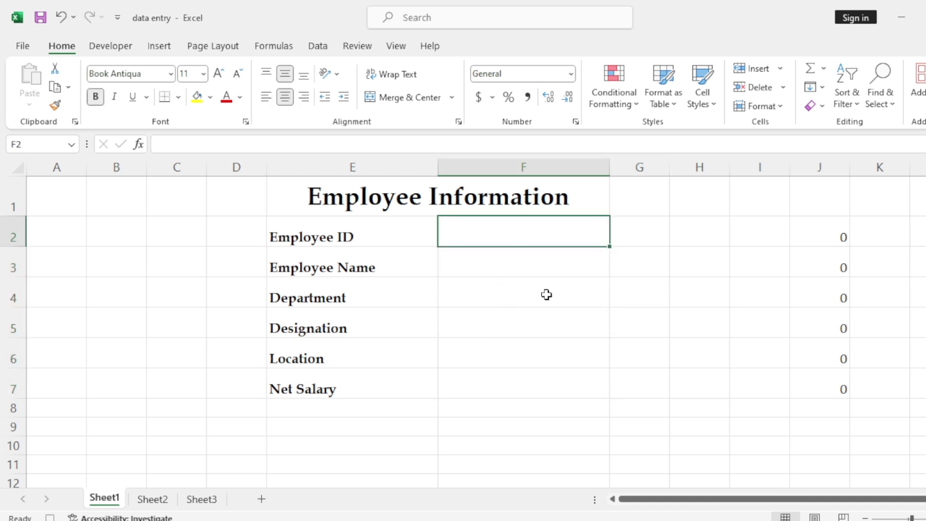
left_click(116, 47)
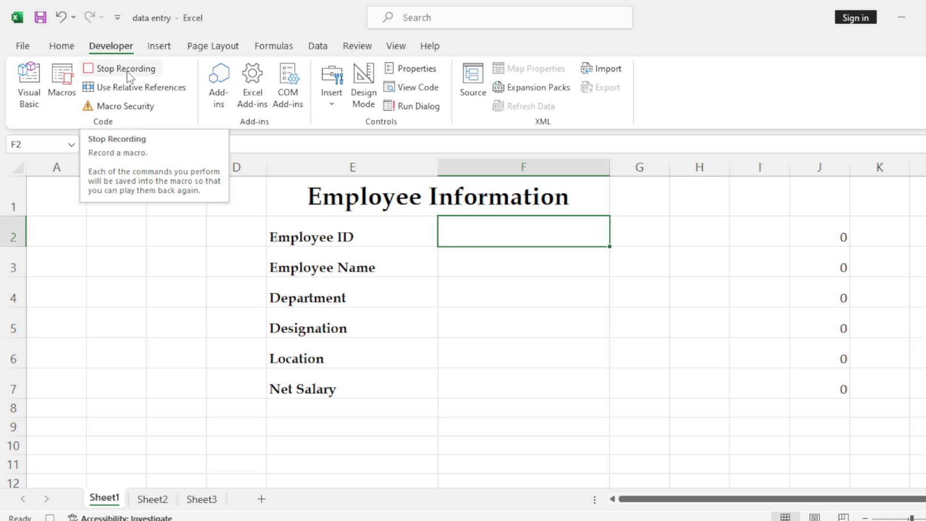
left_click(126, 72)
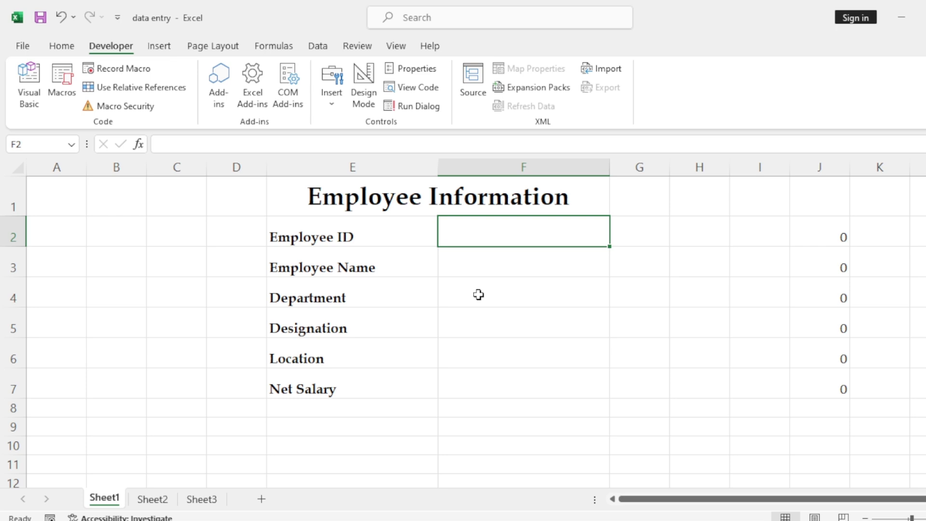
- Fill the Employee Information title with the golden-yellow standard color and apply all borders to E1:F7
left_click(357, 195)
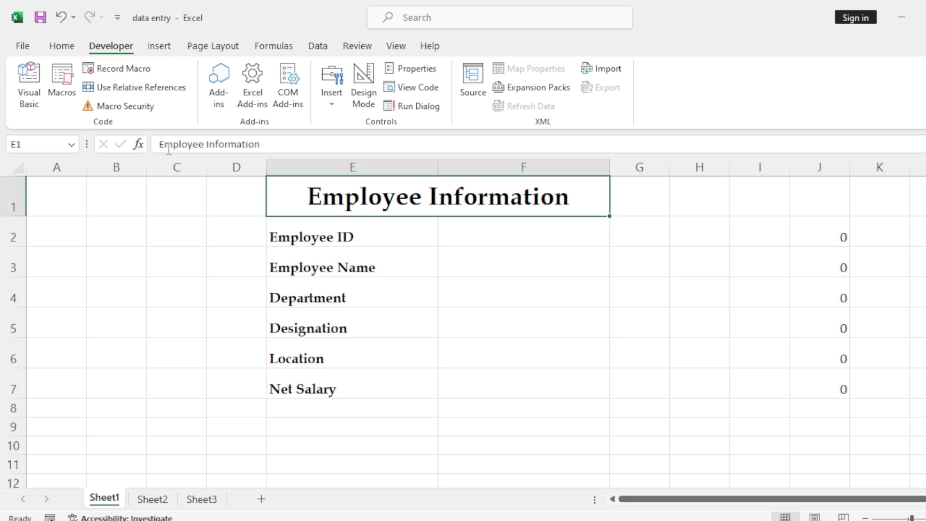
left_click(69, 48)
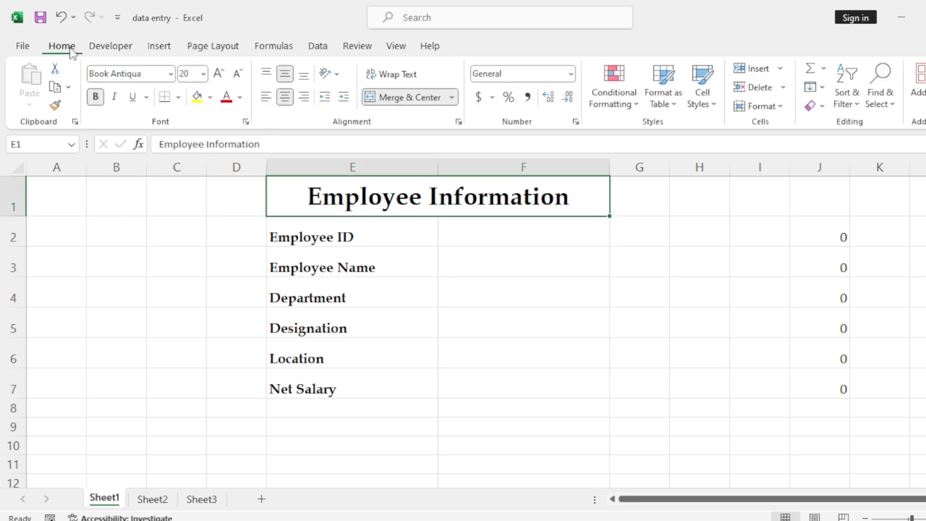
left_click(211, 97)
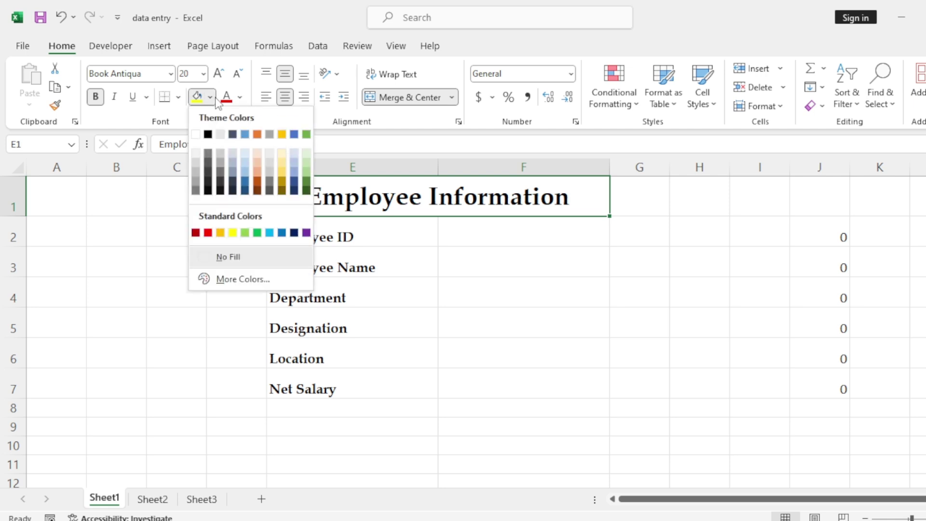
left_click(221, 233)
left_click_drag(325, 190, 408, 372)
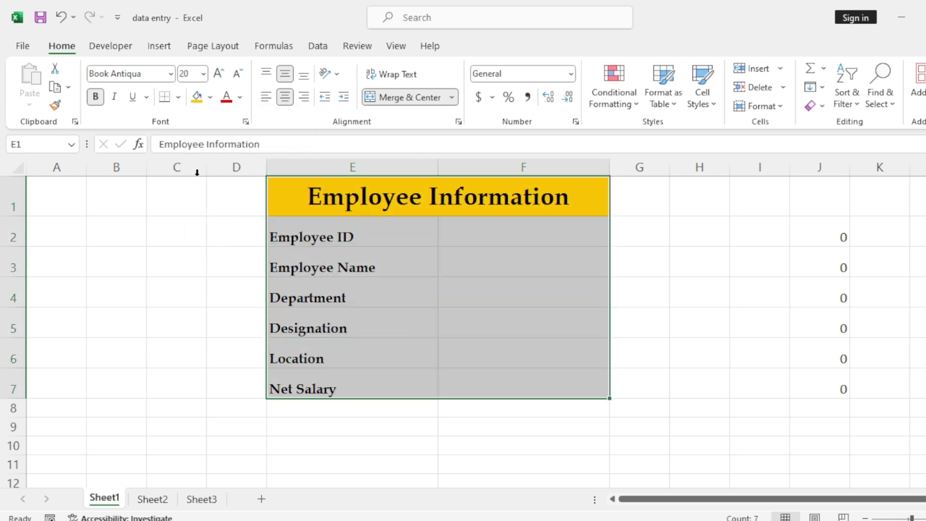
left_click(178, 97)
left_click(221, 243)
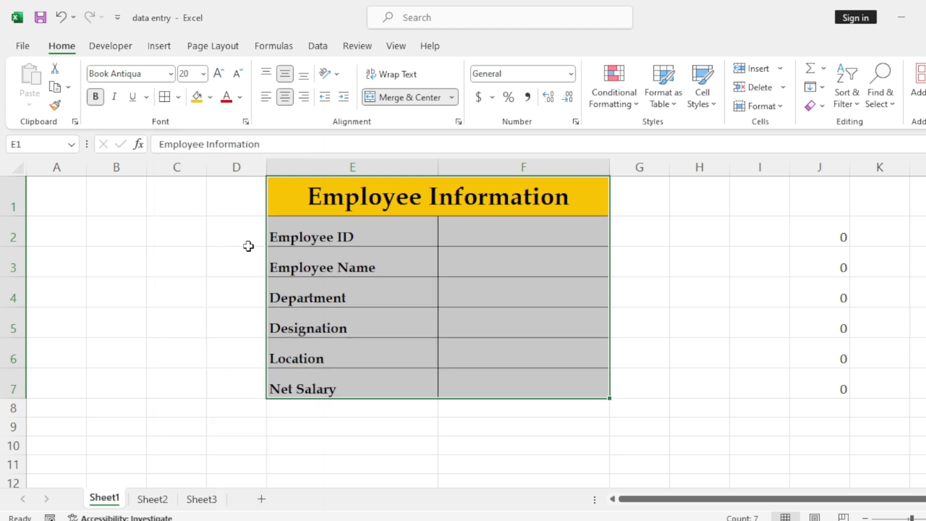
- Set the font color of the helper formulas in J2:J7 to white
left_click_drag(821, 223, 829, 389)
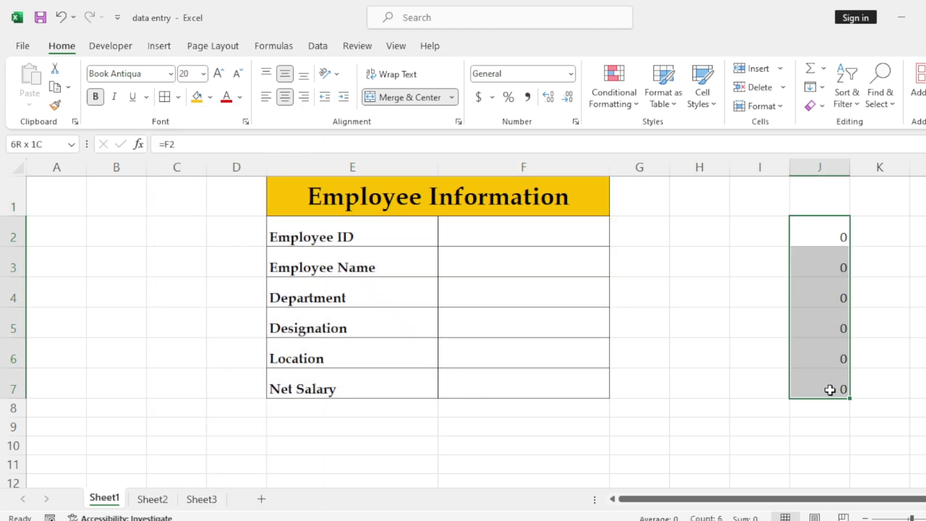
left_click(240, 97)
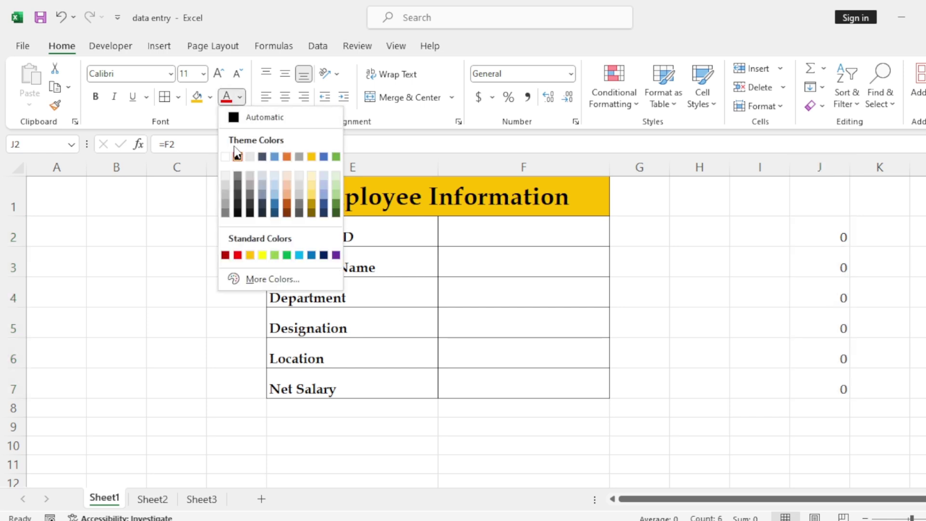
left_click(236, 155)
left_click(696, 283)
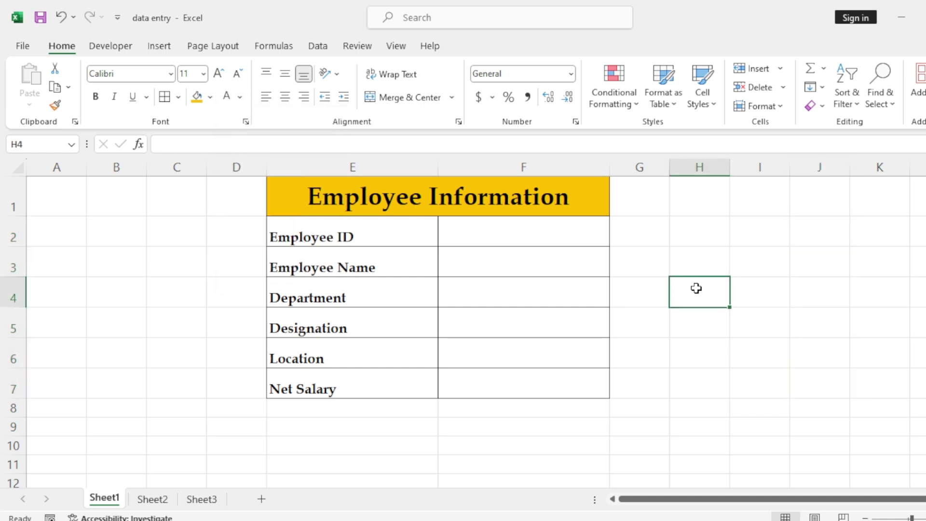
- Draw a rounded rectangle about 0.49" high and 1.17" wide and center it below the form
left_click(159, 46)
left_click(645, 293)
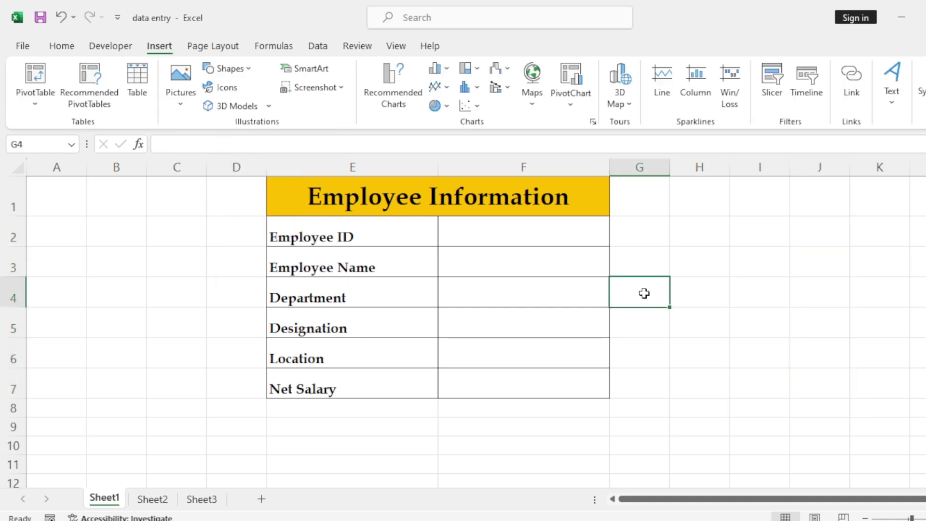
left_click(573, 299)
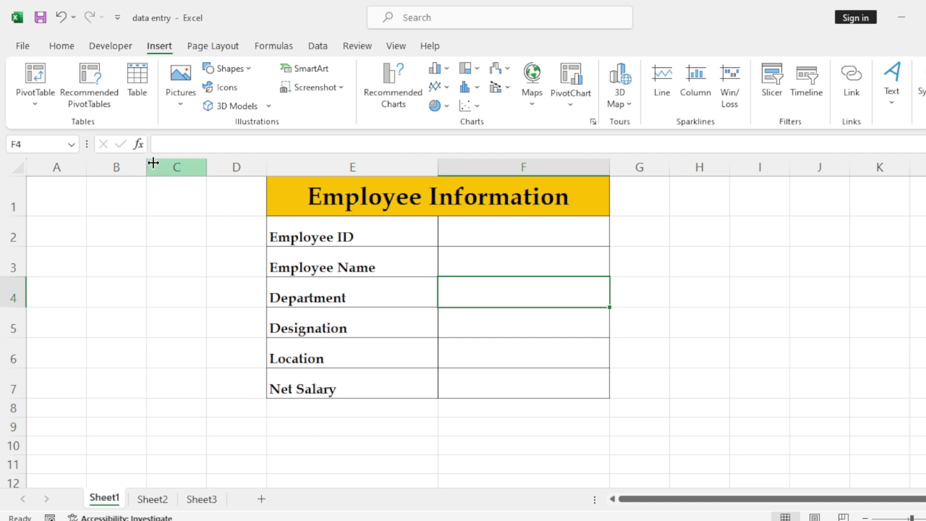
left_click(226, 71)
left_click(280, 105)
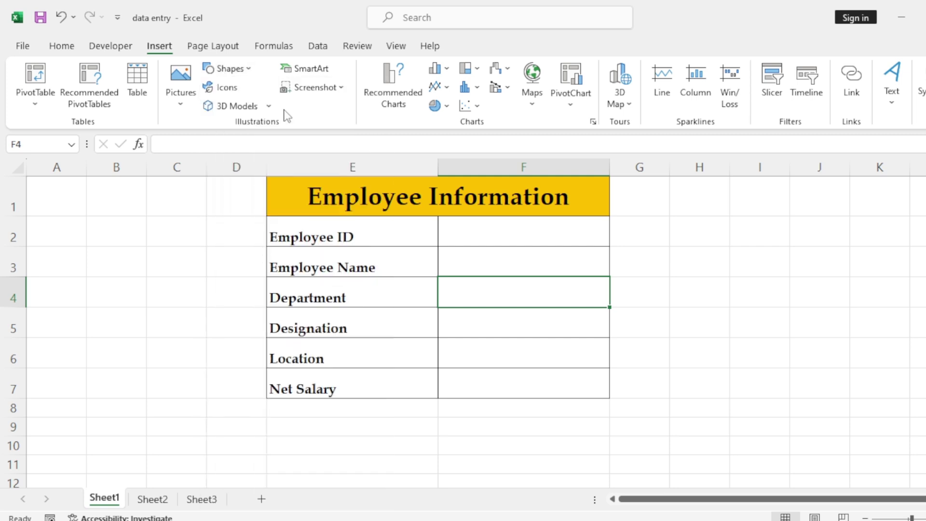
left_click_drag(365, 407, 470, 451)
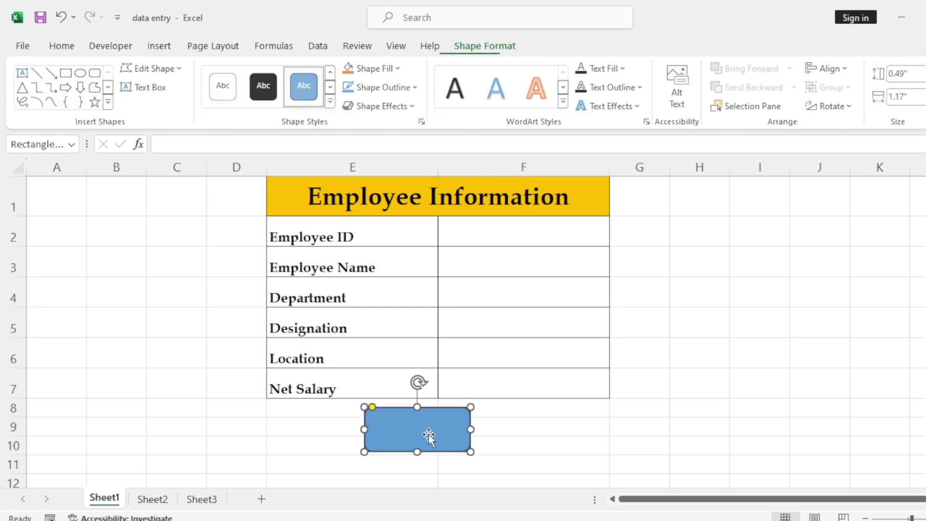
left_click_drag(411, 421, 438, 427)
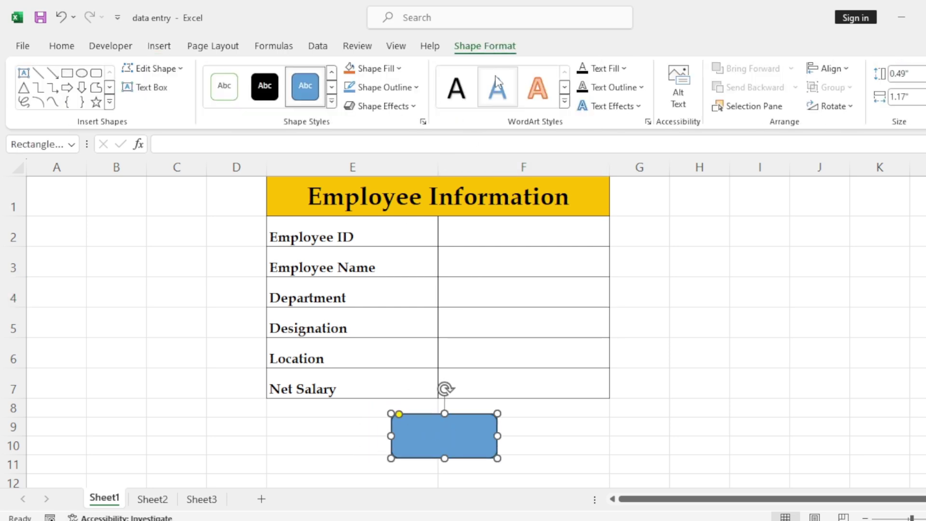
- Apply the gold filled theme style to the rounded rectangle and label it Save Data
left_click(330, 102)
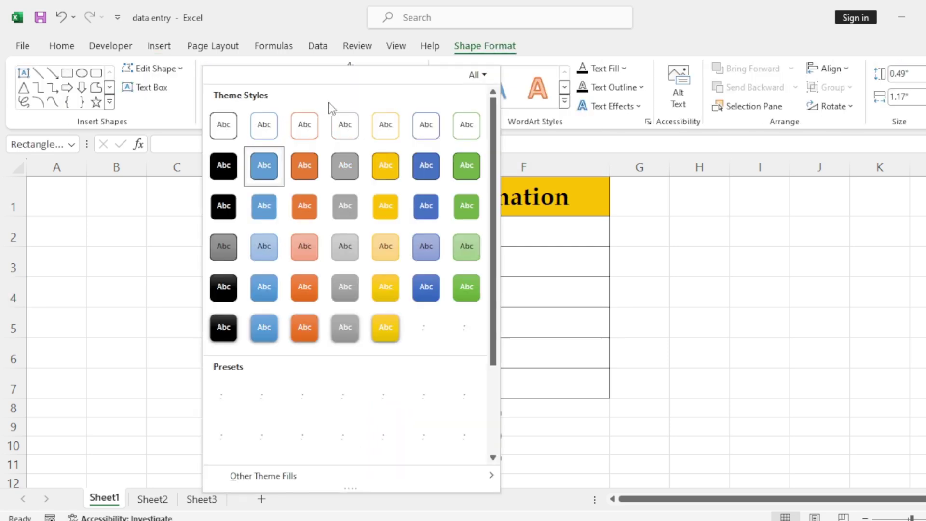
left_click(386, 205)
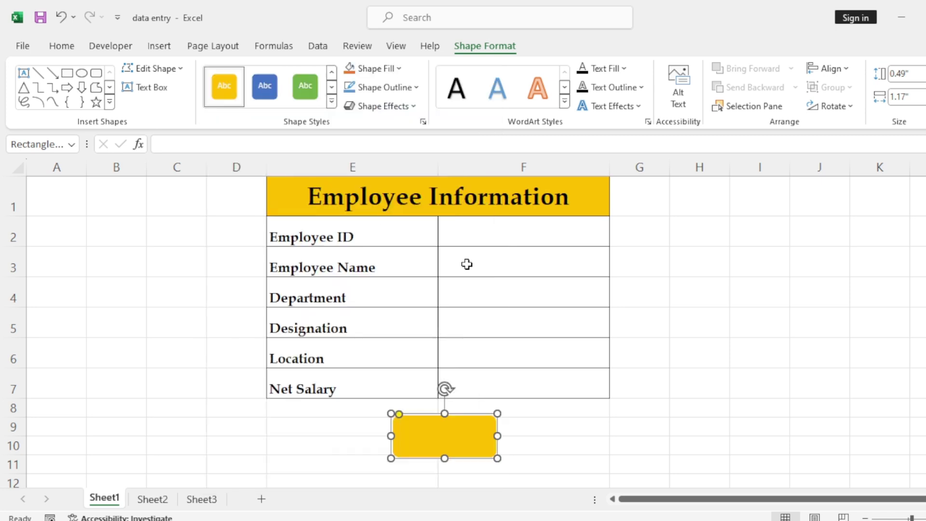
left_click(463, 436)
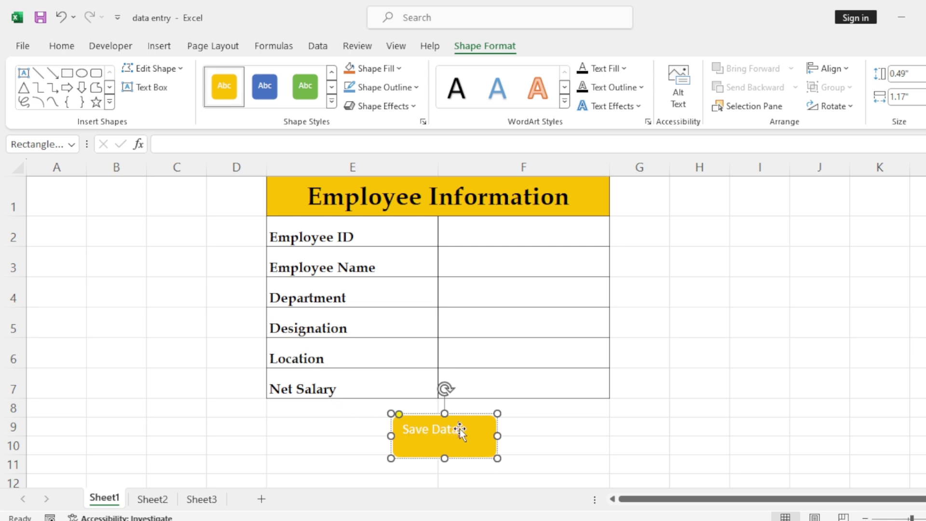
- Center the Save Data text horizontally and vertically within the shape
left_click_drag(458, 429, 419, 428)
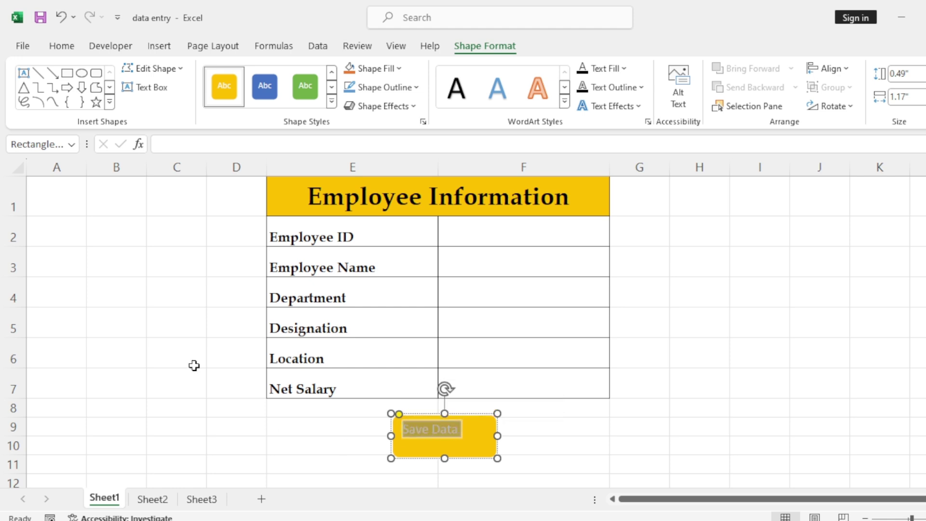
left_click(61, 46)
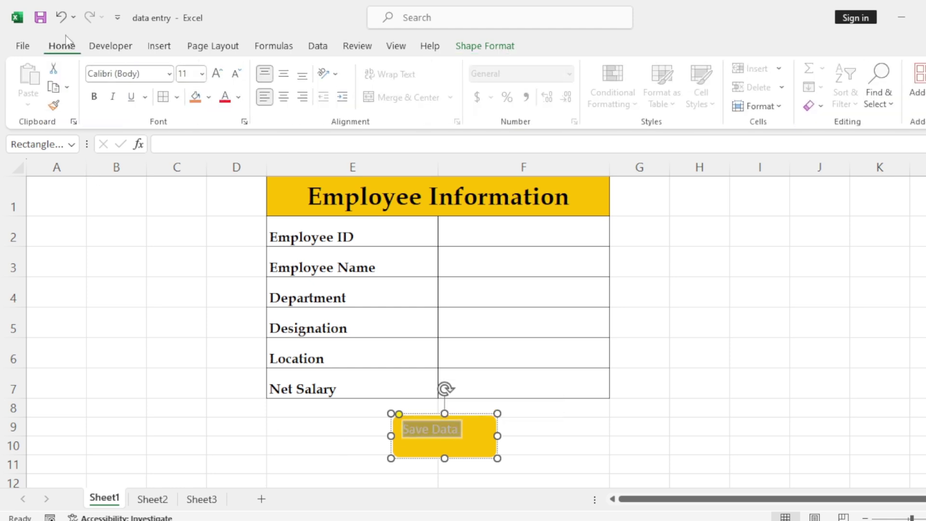
left_click(285, 96)
left_click(285, 73)
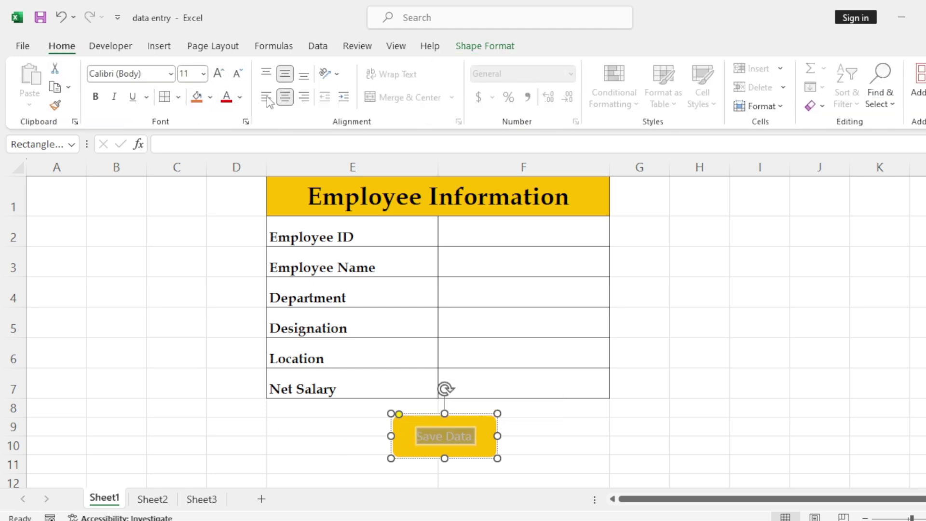
- Format the Save Data text as black, bold, size 16 in the Book Antiqua font
left_click(240, 98)
left_click(236, 156)
left_click(217, 77)
left_click(218, 74)
left_click(218, 75)
key("ctrl+b")
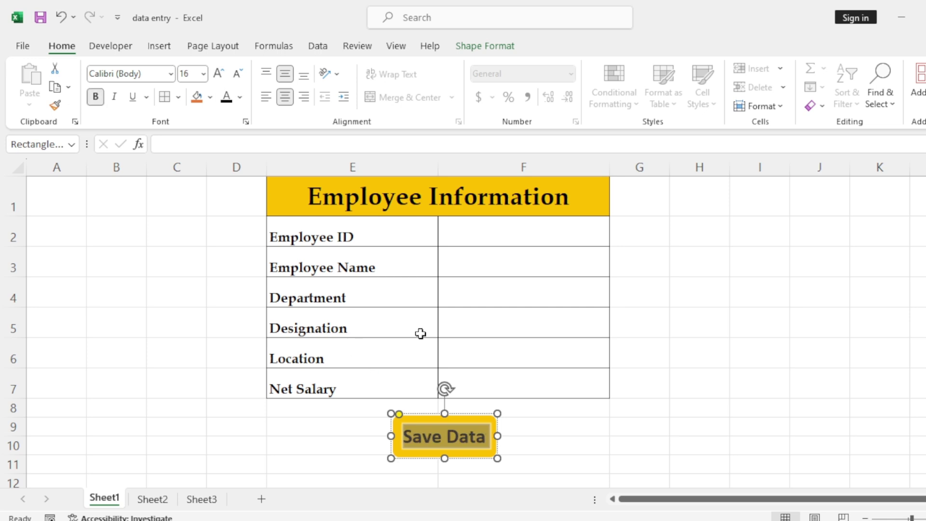
left_click(170, 73)
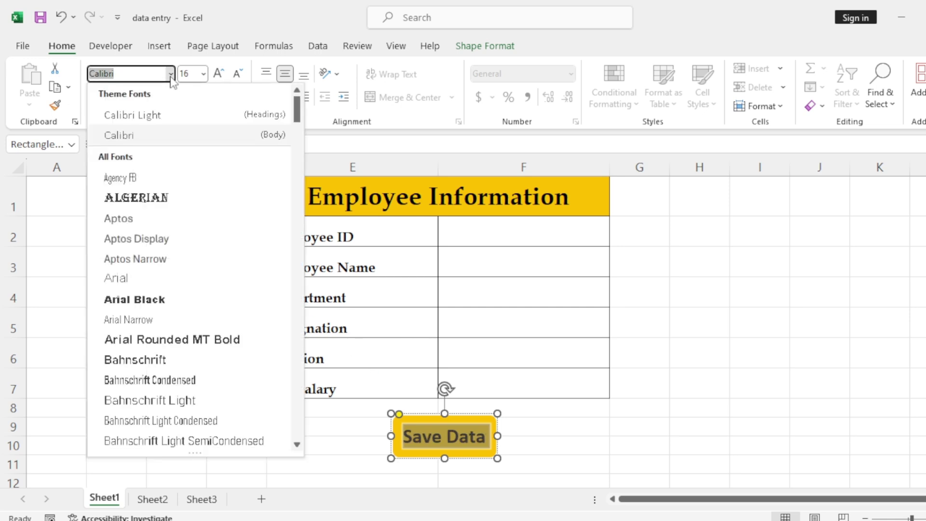
type("Book Antiqua")
key("Return")
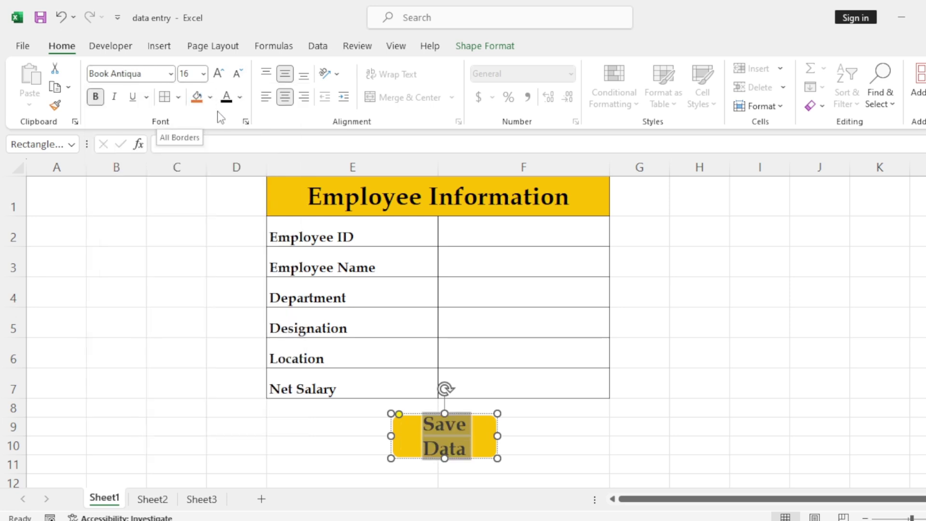
- Reduce the Save Data text size to 14 and deselect the shape
left_click(239, 73)
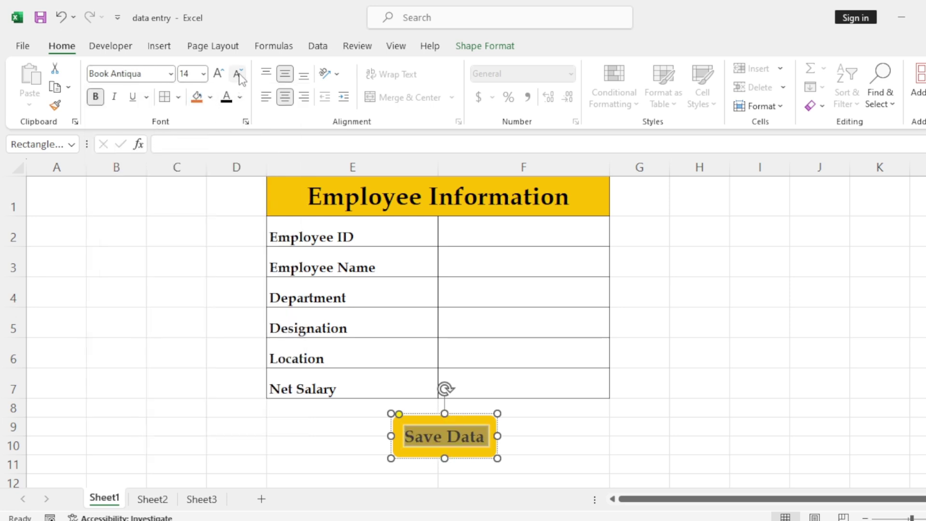
left_click(643, 409)
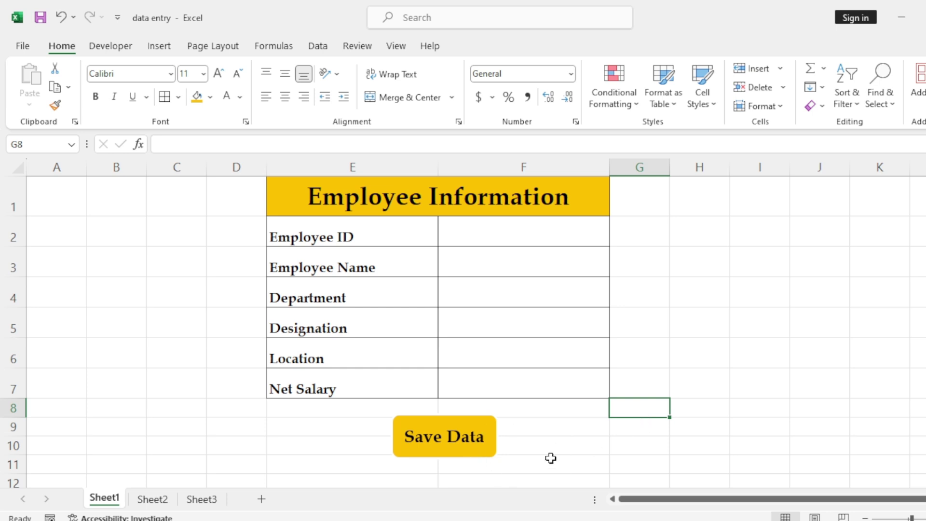
key("Up")
key("Up")
key("Right")
key("Right")
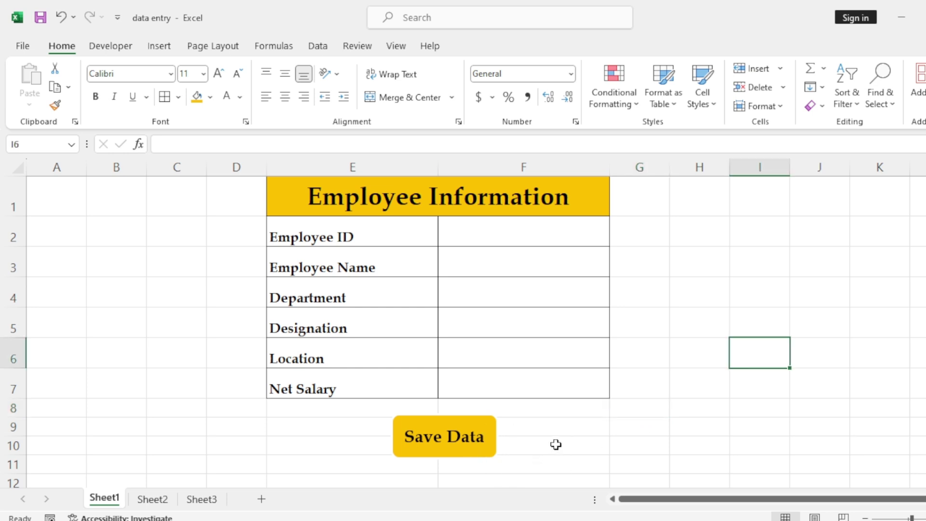
- Assign the macro named data to the Save Data shape and deselect it
left_click(461, 418)
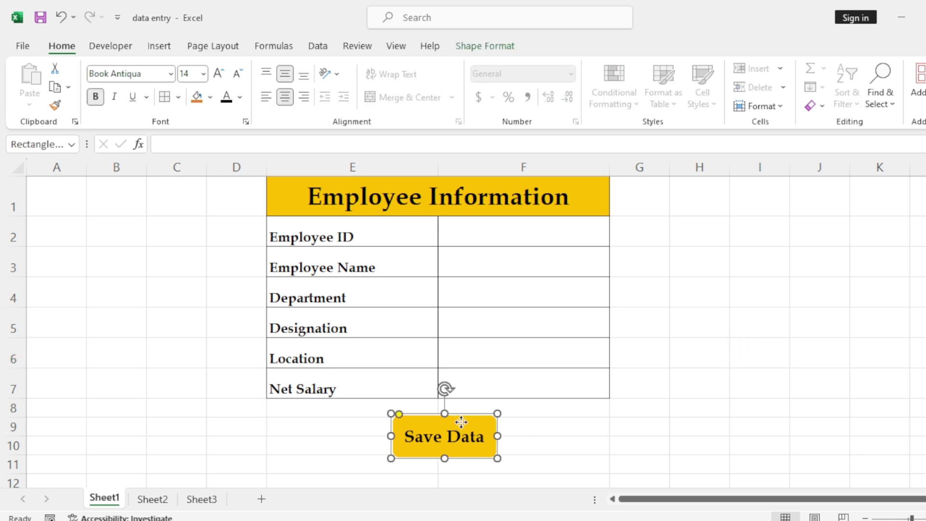
right_click(461, 421)
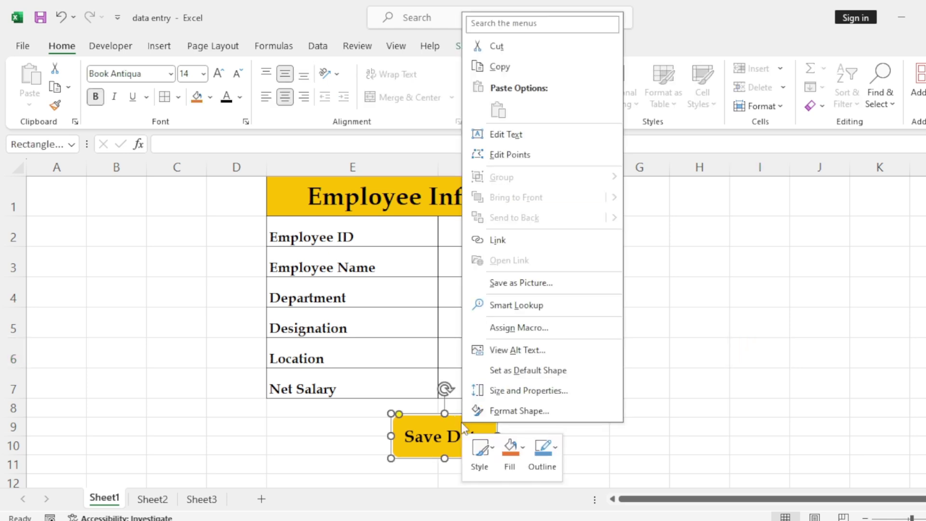
left_click(521, 326)
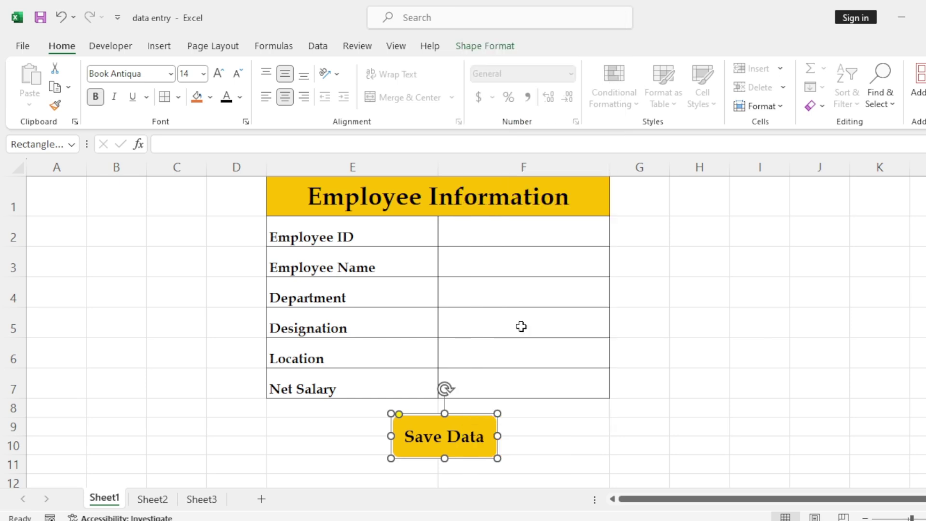
left_click_drag(497, 198, 452, 116)
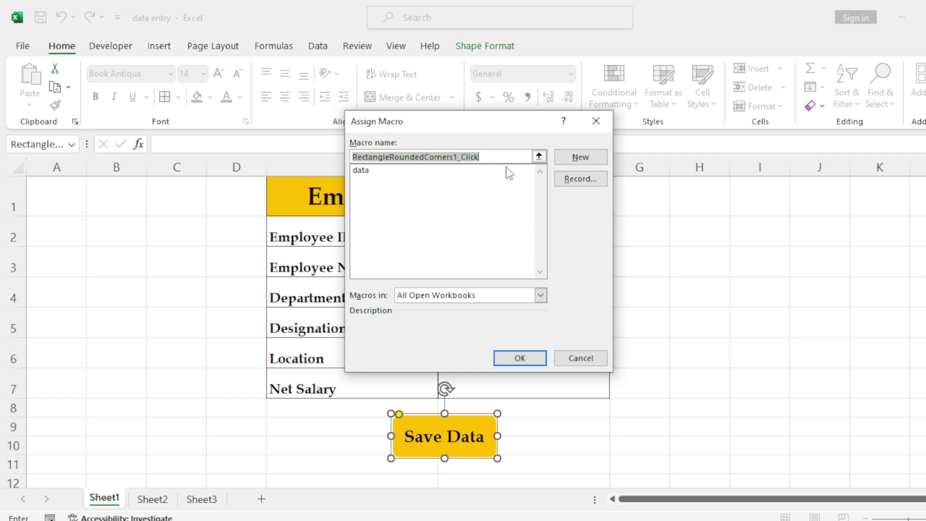
left_click(361, 172)
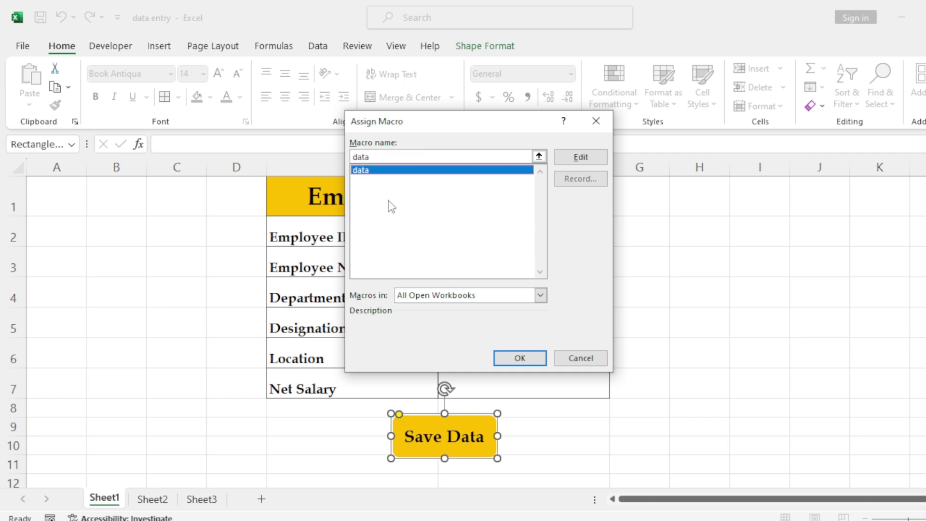
left_click(520, 358)
left_click(548, 418)
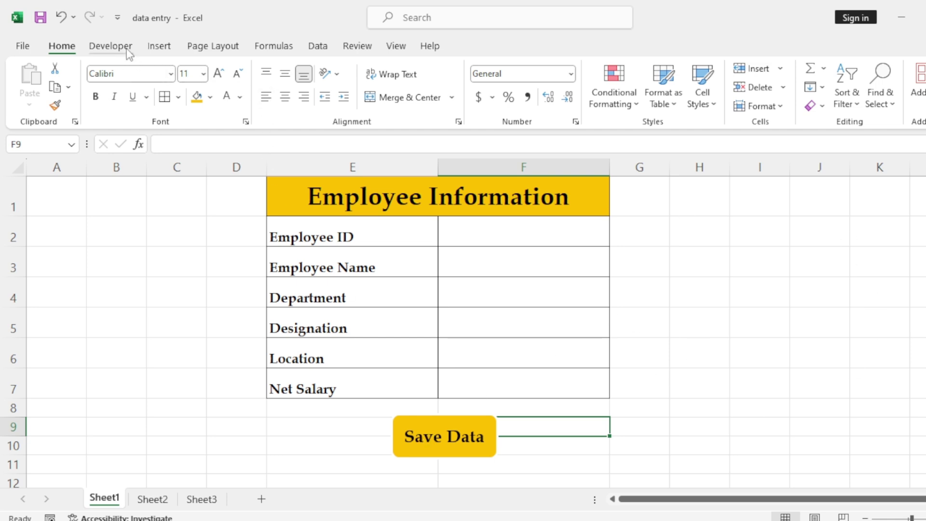
- Hide the gridlines on Sheet1
left_click(396, 46)
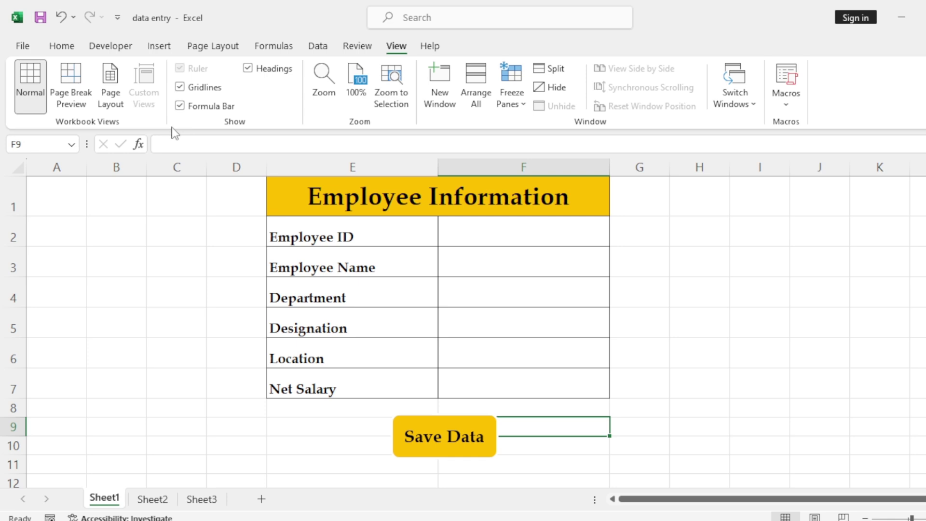
left_click(198, 90)
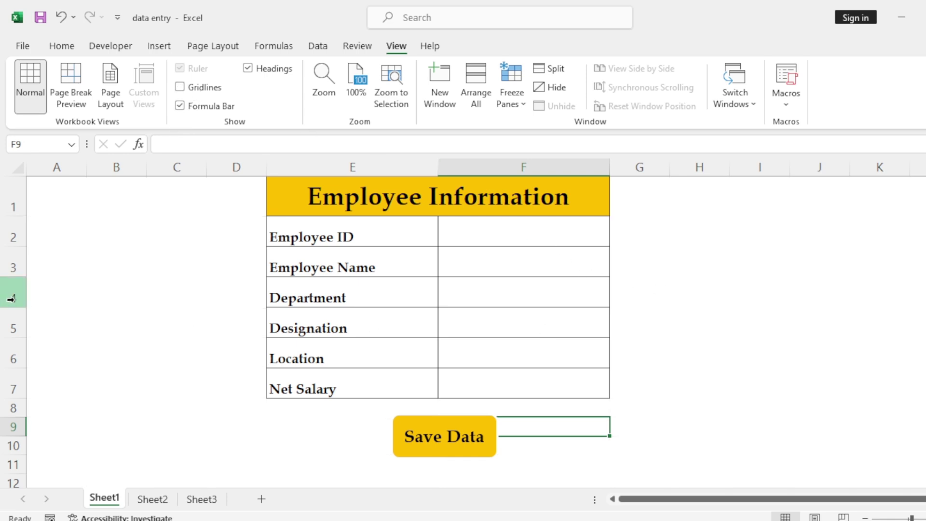
left_click(699, 320)
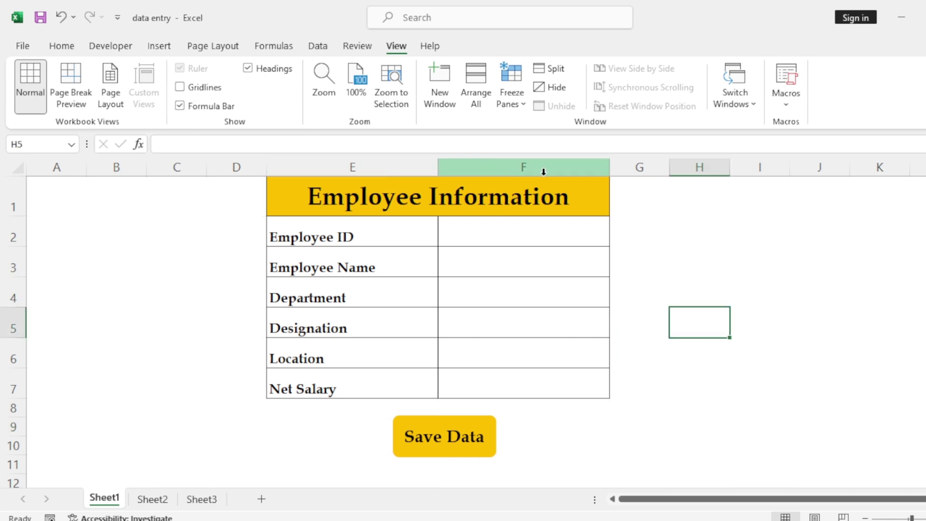
- Widen columns E and F of the Employee Information form equally
left_click(403, 165)
mouse_move(402, 164)
left_mouse_down()
mouse_move(500, 170)
mouse_move(438, 168)
mouse_move(462, 167)
left_mouse_up()
left_click(695, 294)
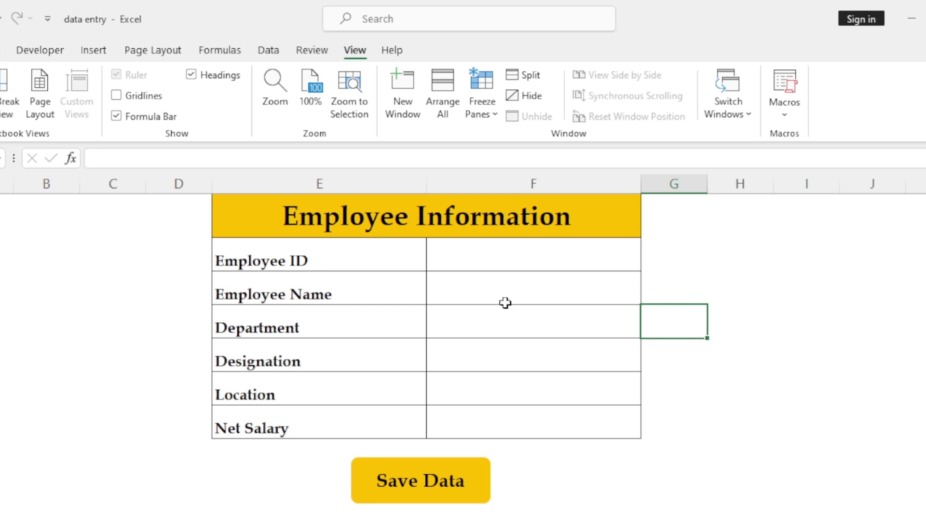
- Fill in the Employee ID and the employee's full name in the form
left_click(500, 262)
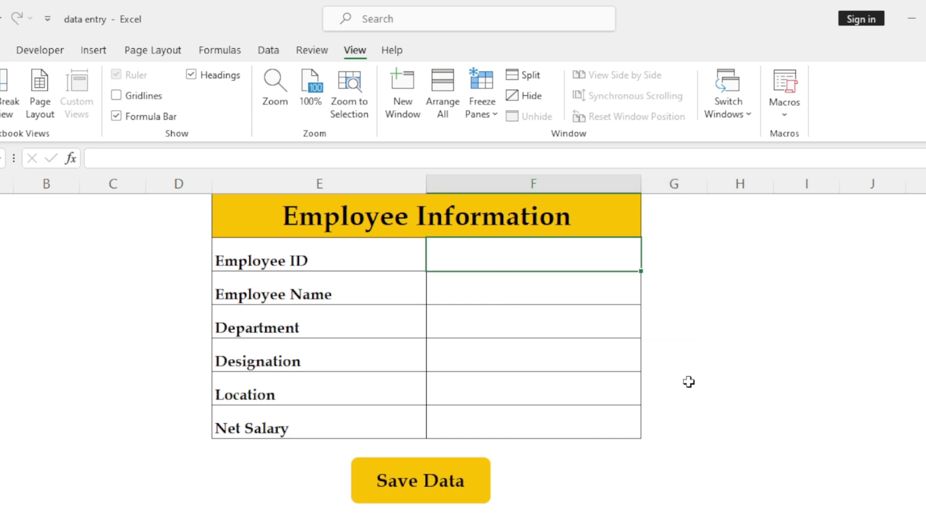
type("E1002")
key("Return")
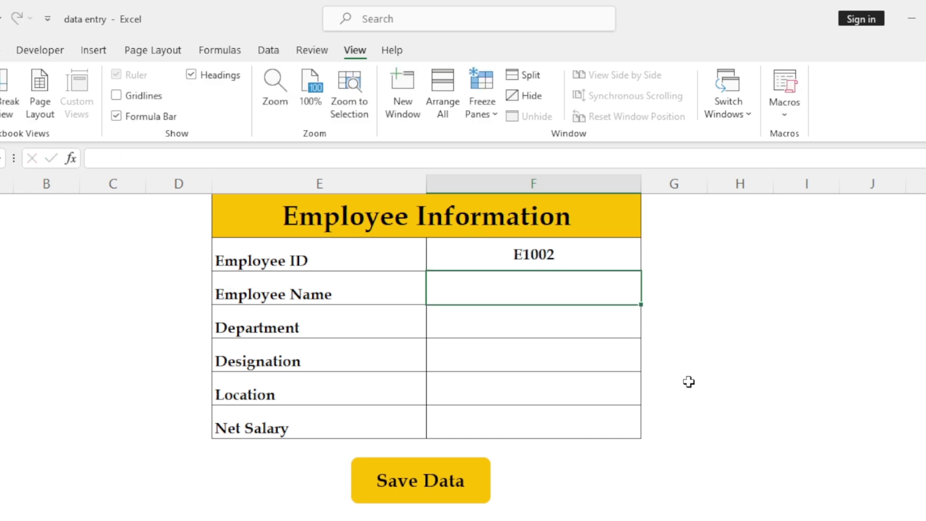
type("Kashif")
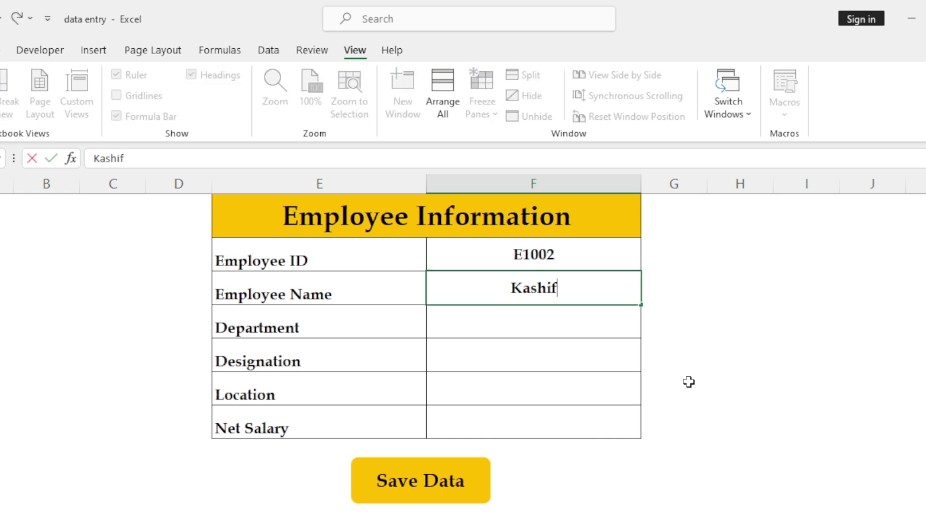
type(" Abbas")
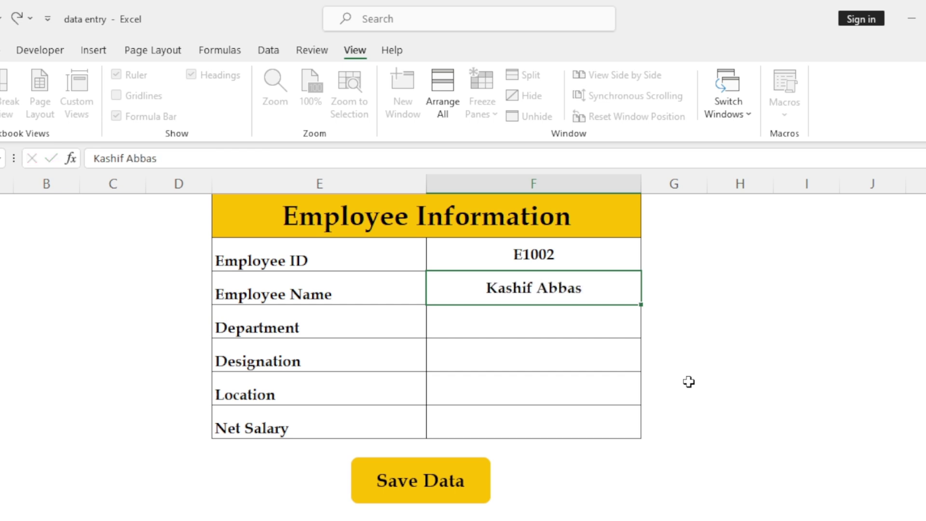
key("Return")
- Enter Education as the department and Teacher as the designation
type("Educato")
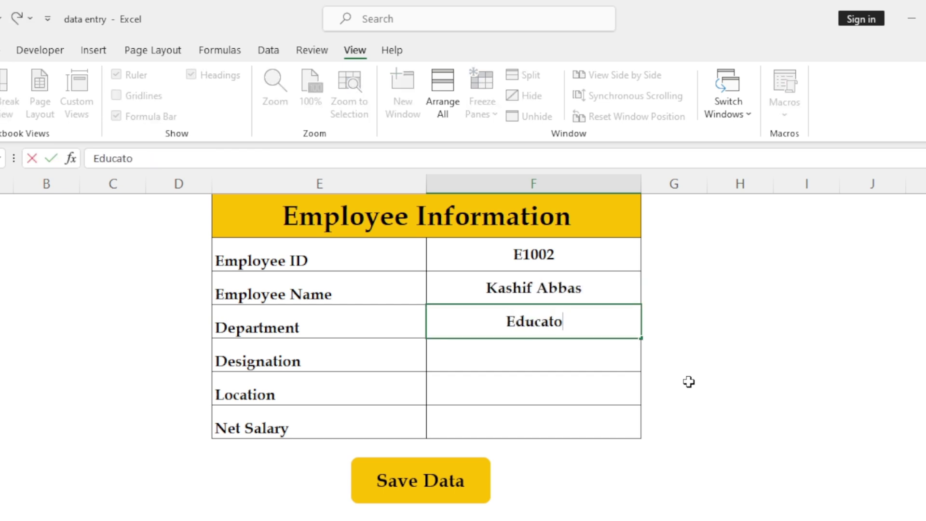
key("BackSpace")
type("io")
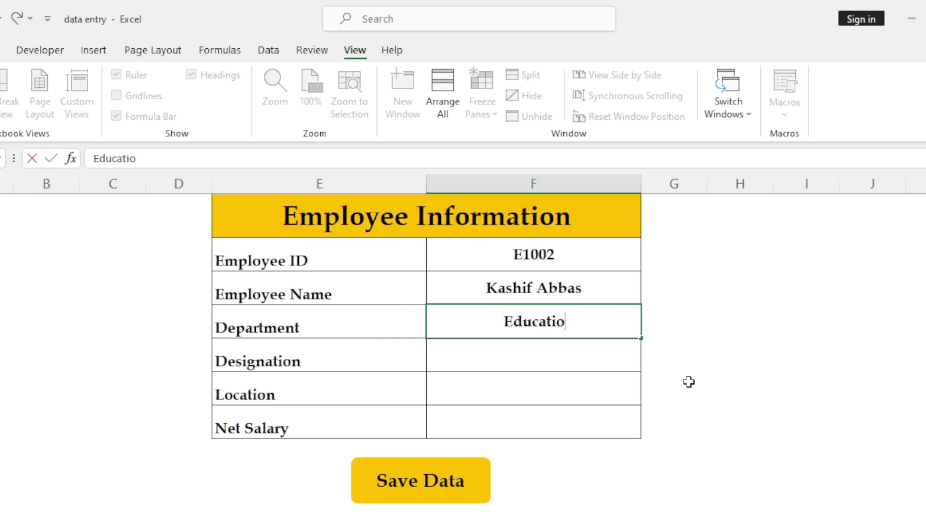
type("n")
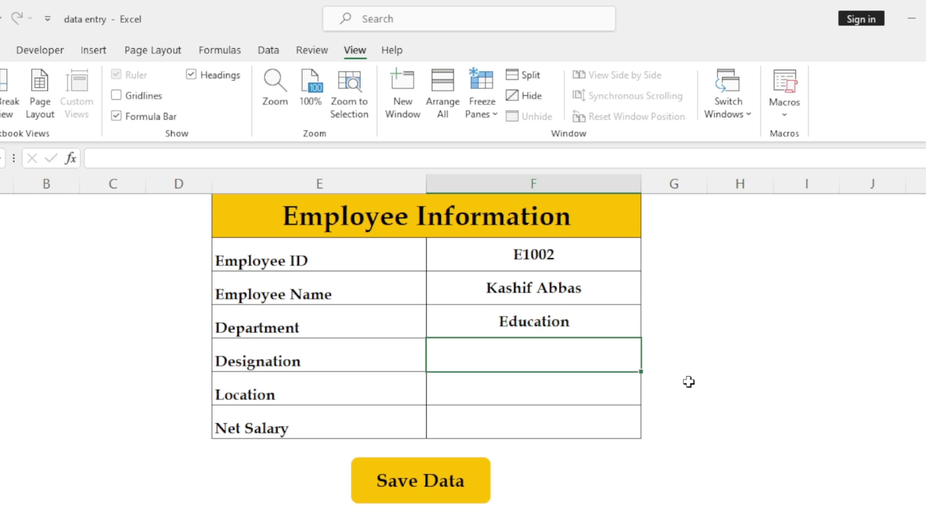
type("Teacher")
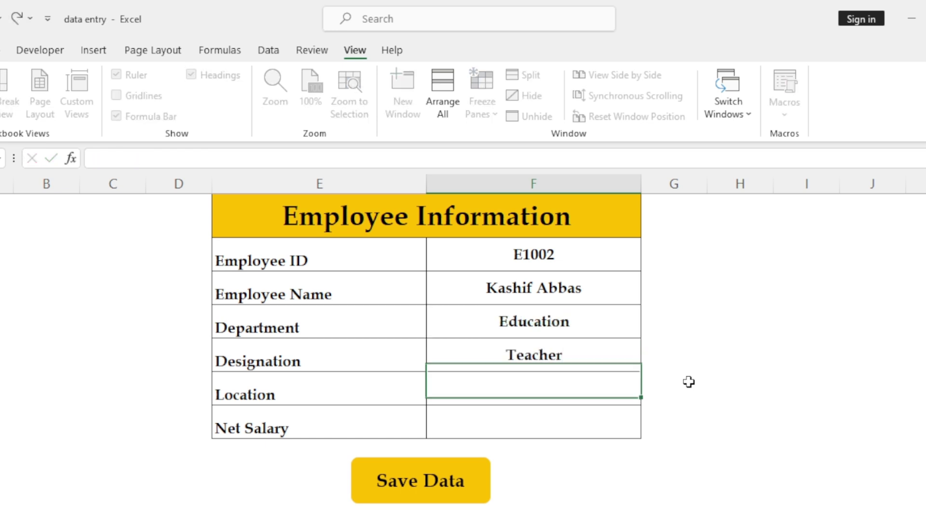
key("Return")
- Enter Lahore as the location and 40000 as the net salary
type("Lahore")
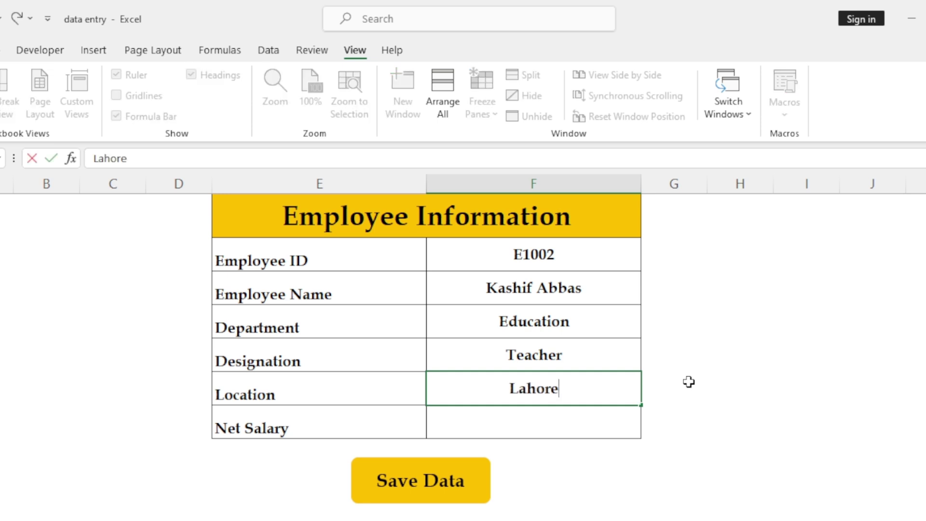
key("Return")
type("400000")
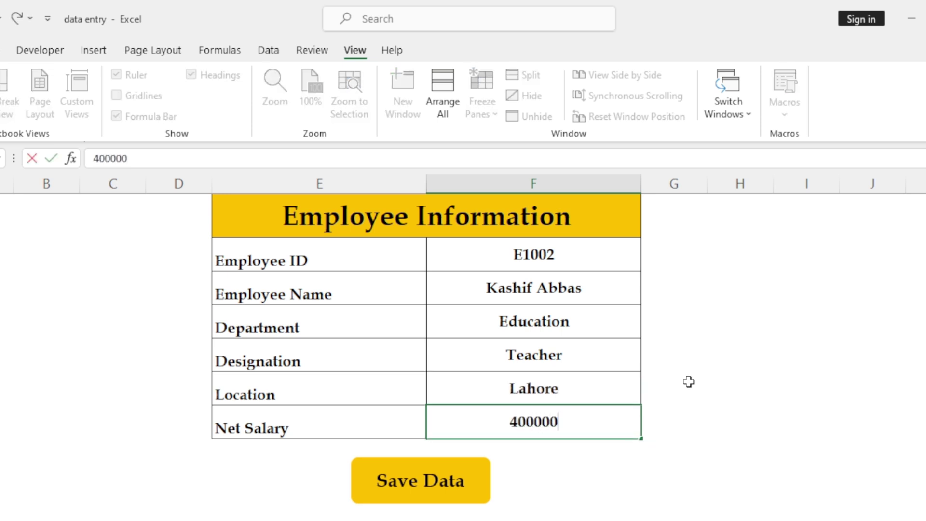
key("BackSpace")
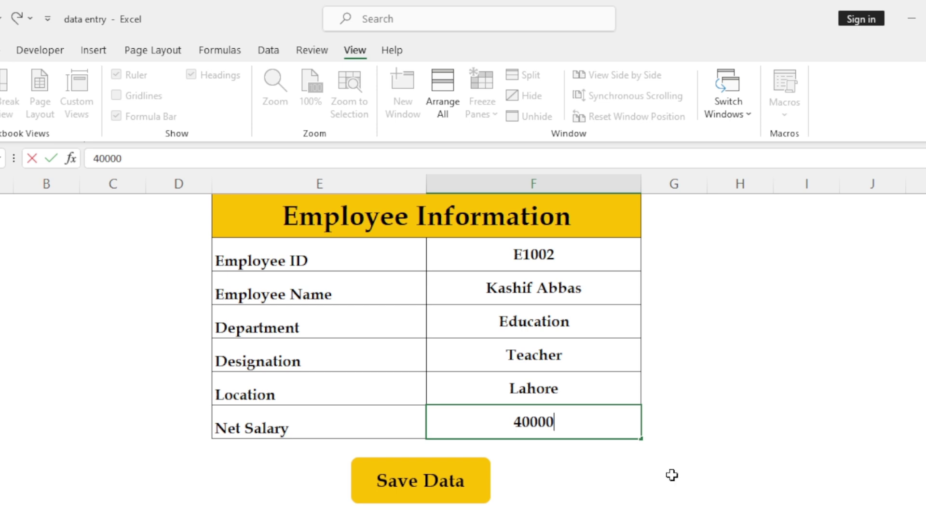
- Store the completed record with Save Data and open Sheet2 to check the new table row
left_click(462, 494)
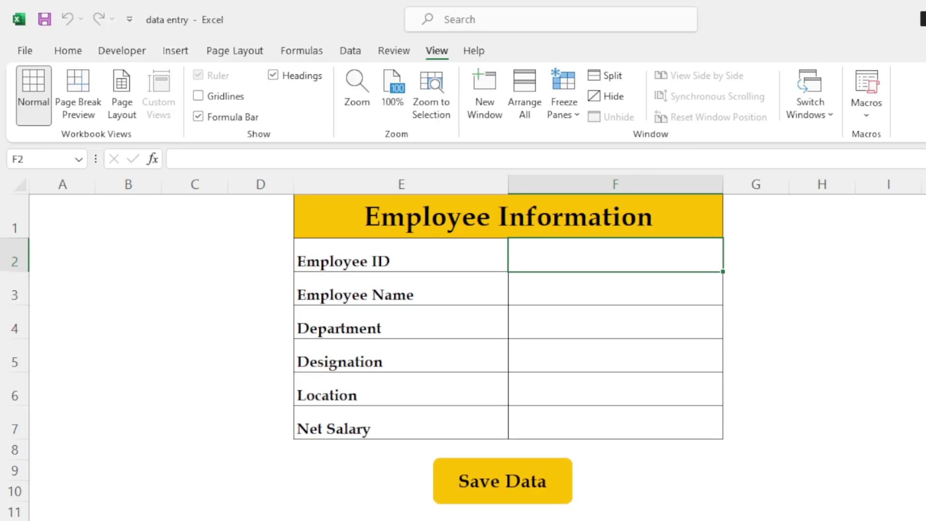
left_click(432, 471)
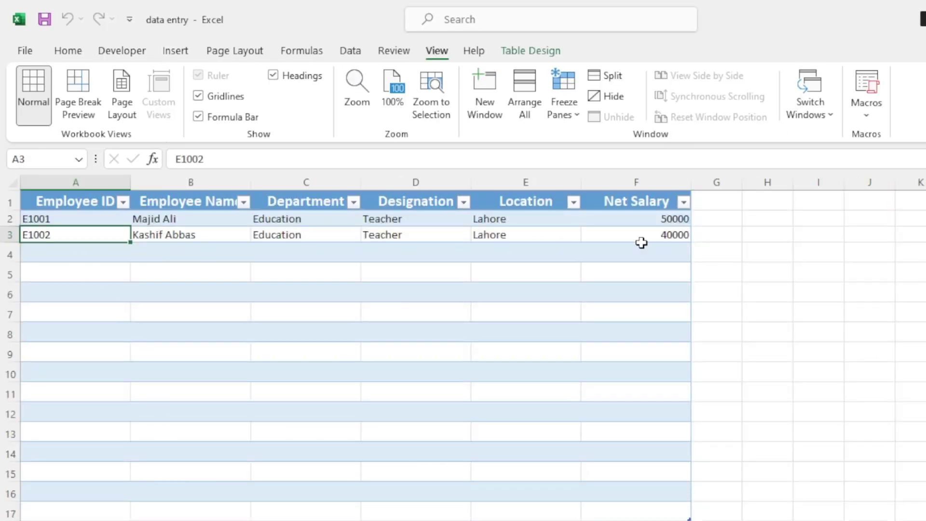